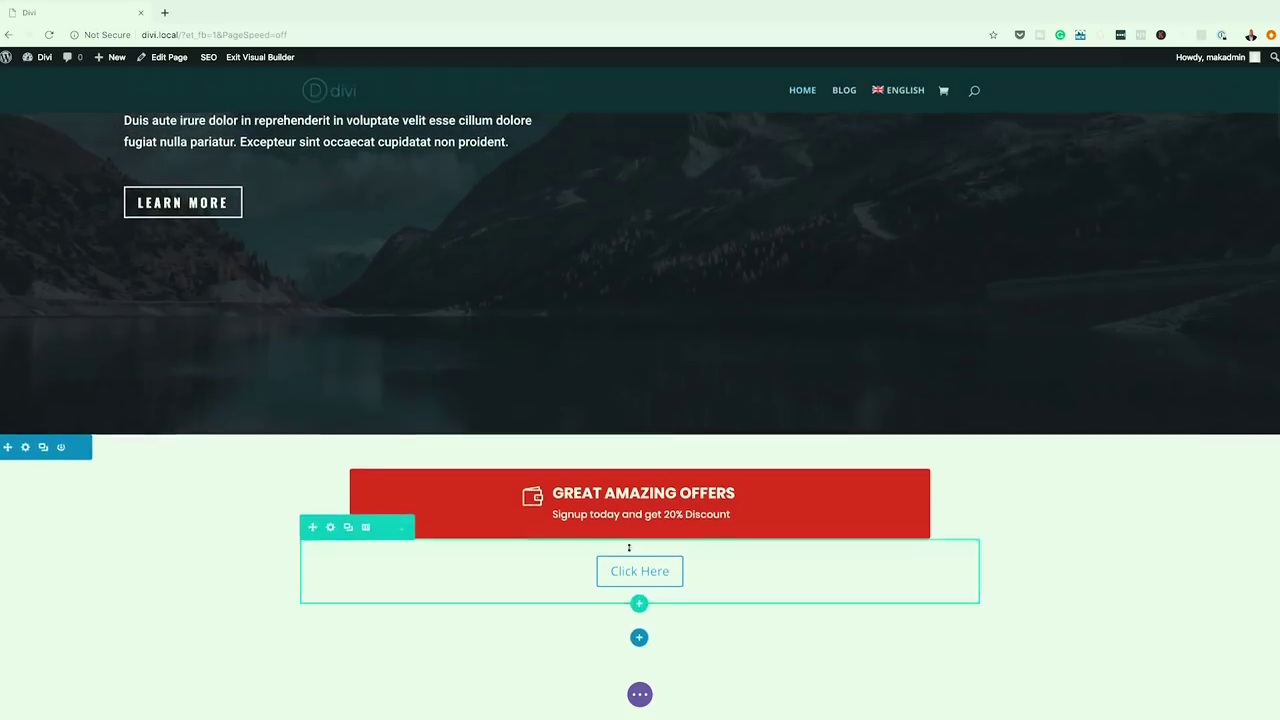
- Add a one-column row below the Click Here button and insert a Blurb module
scroll(625, 585, down, 1)
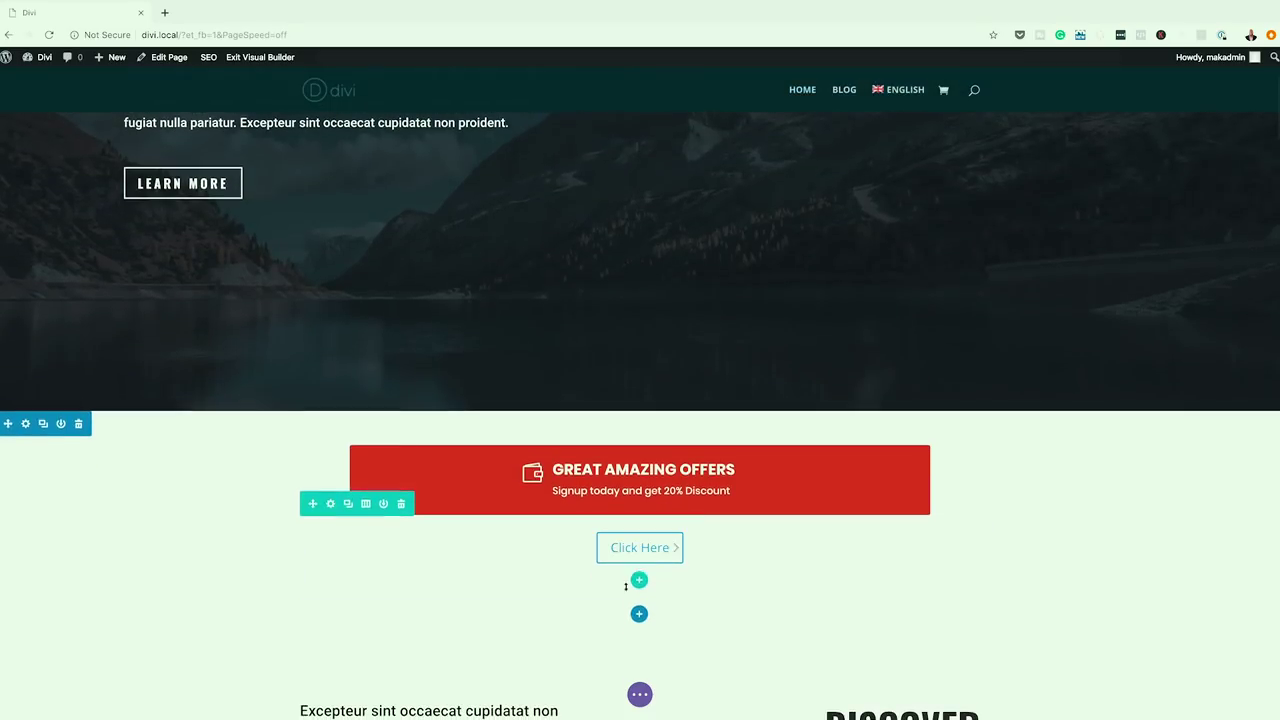
scroll(640, 585, down, 1)
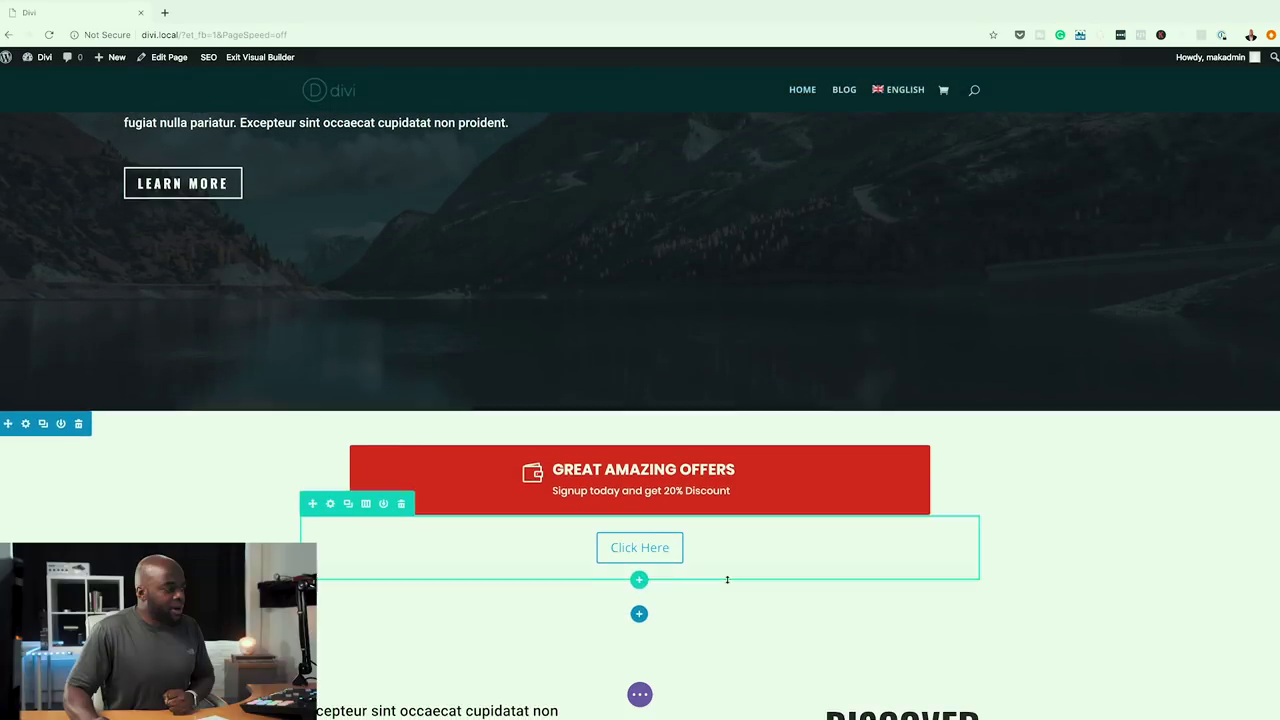
click(639, 569)
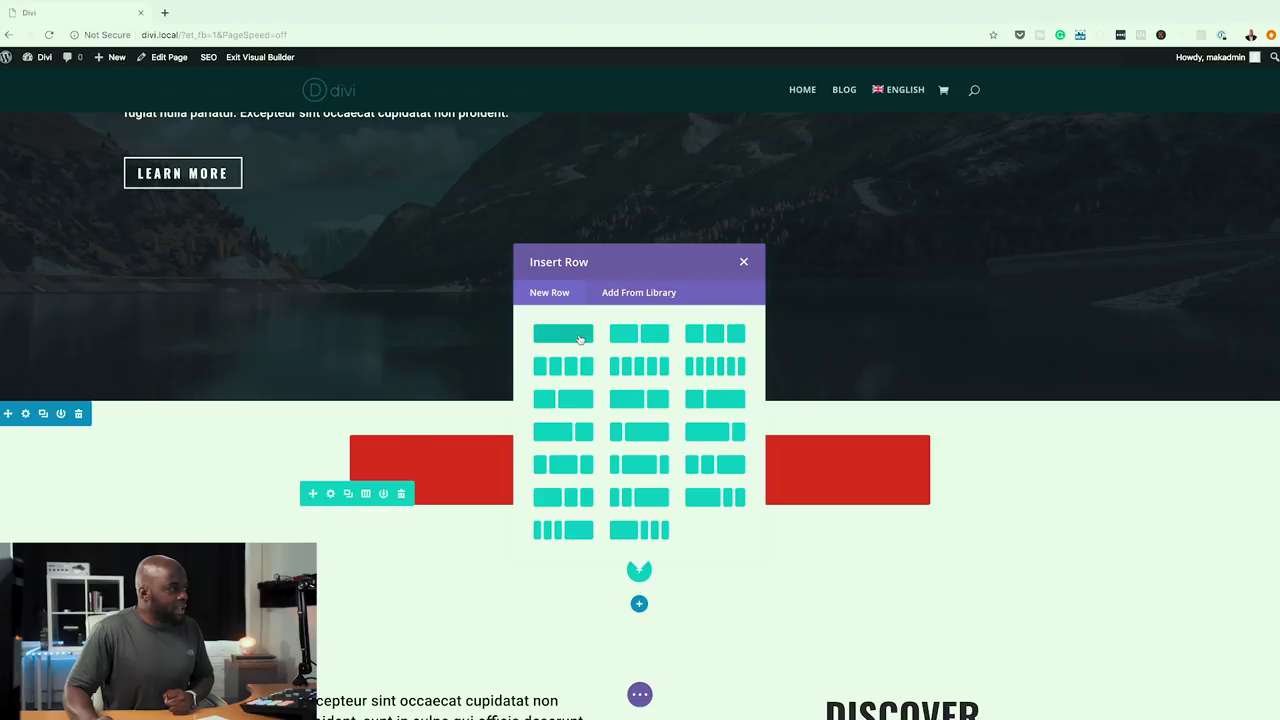
click(580, 336)
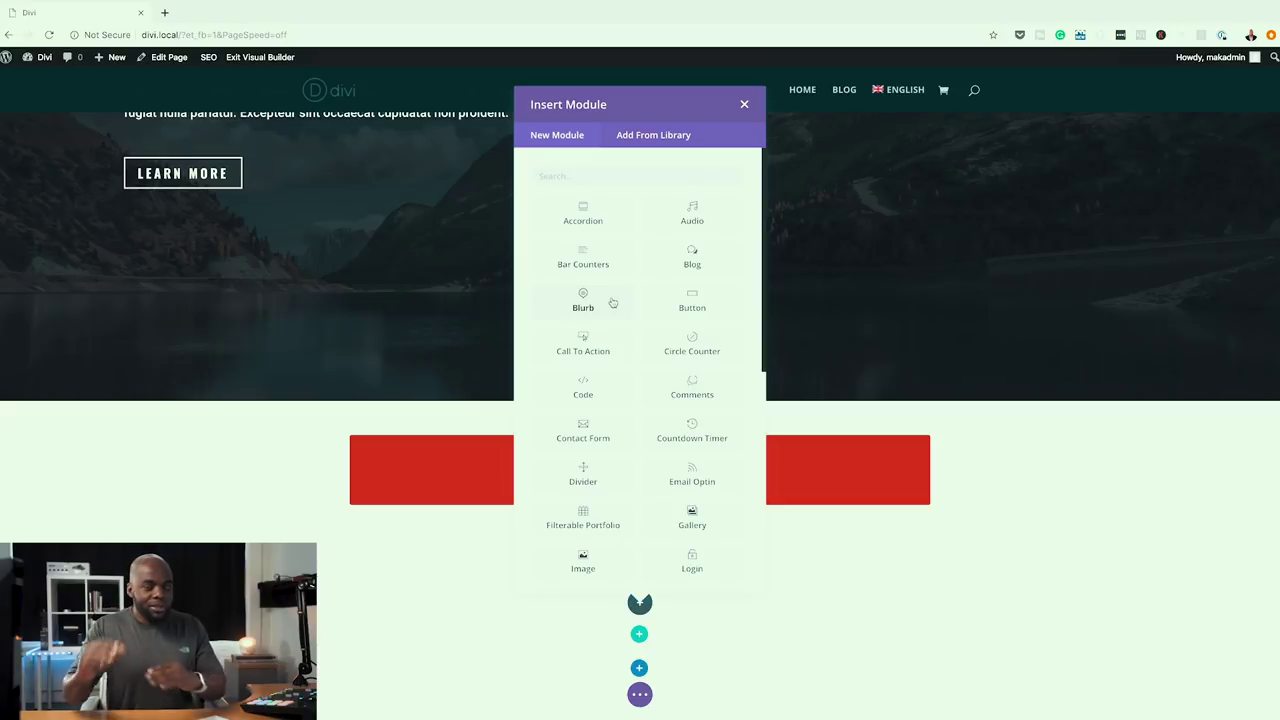
click(613, 302)
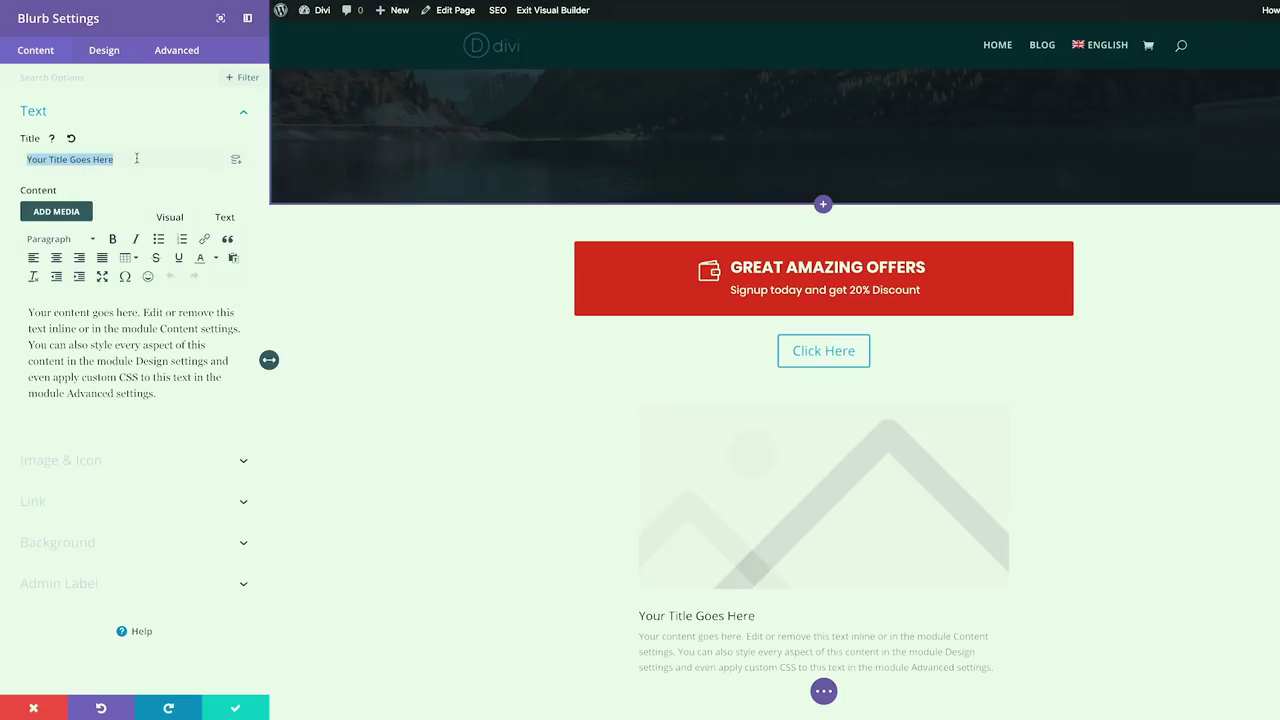
- Title the blurb 'Great Amazing Offers' and set its body to 'Signup today and get 20% Discount!'
text(Great Amazing Offers)
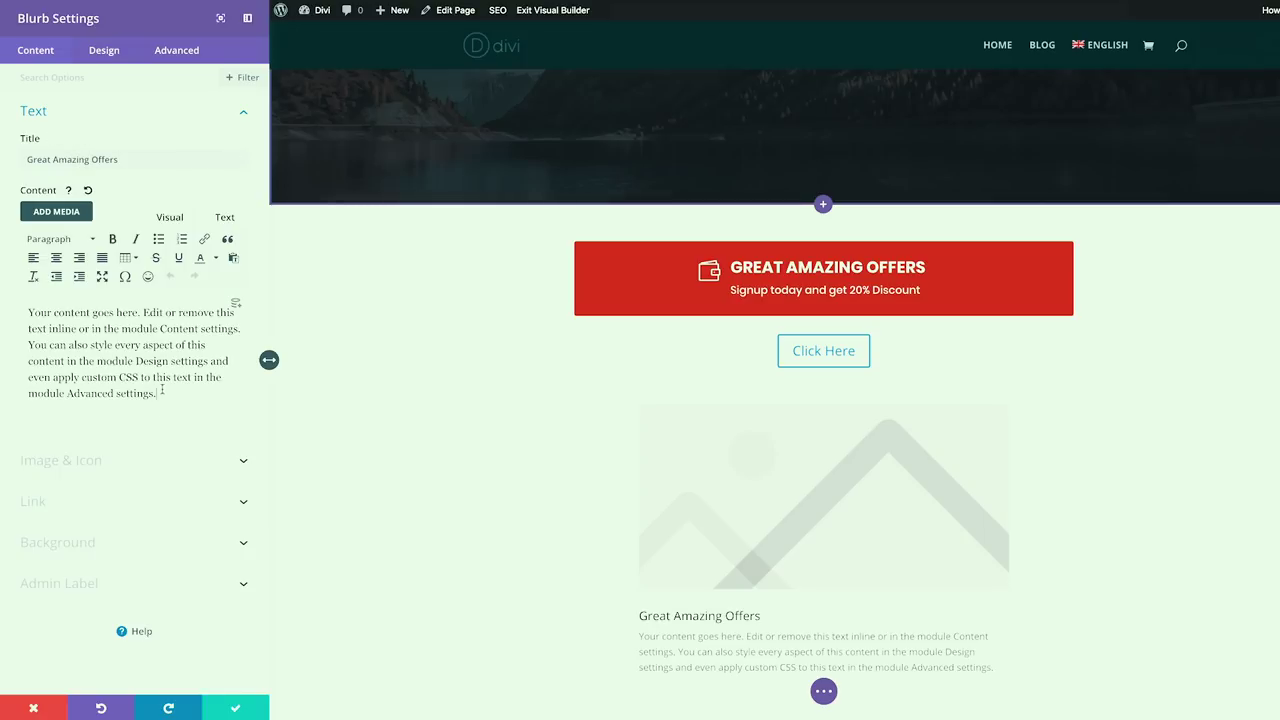
drag(162, 390, 29, 311)
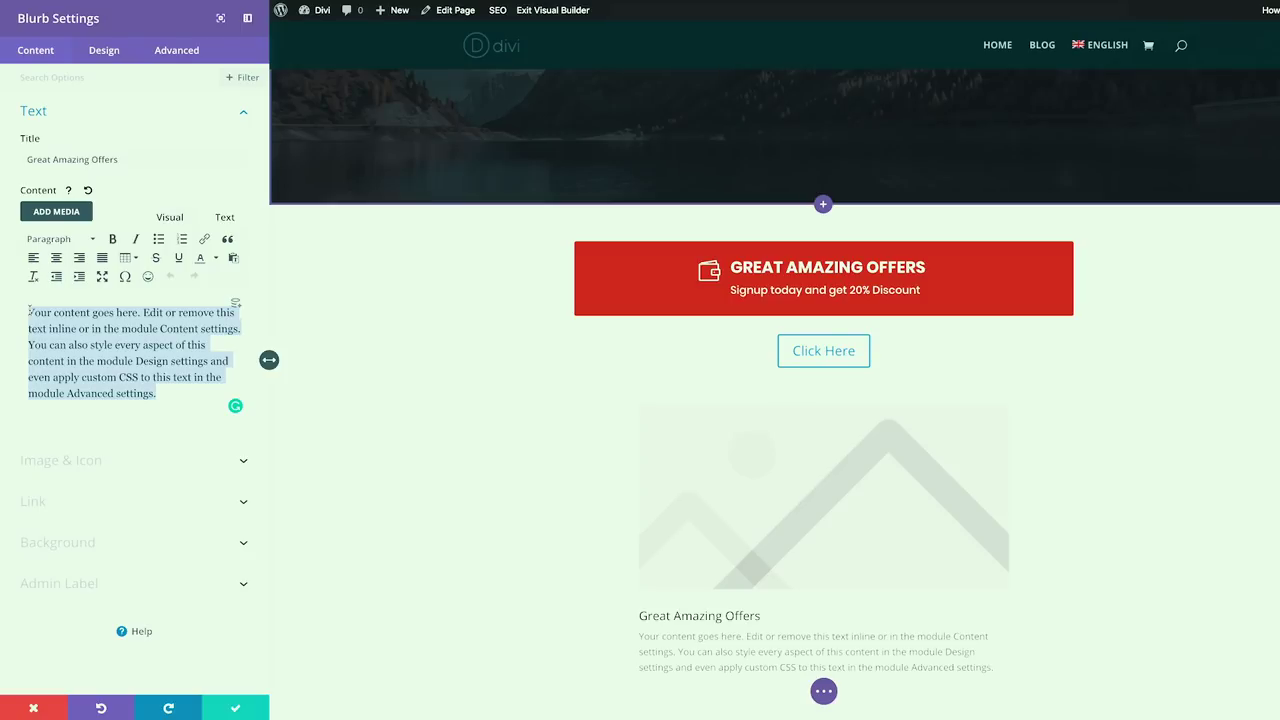
text(Signup today and get 20% Discount!)
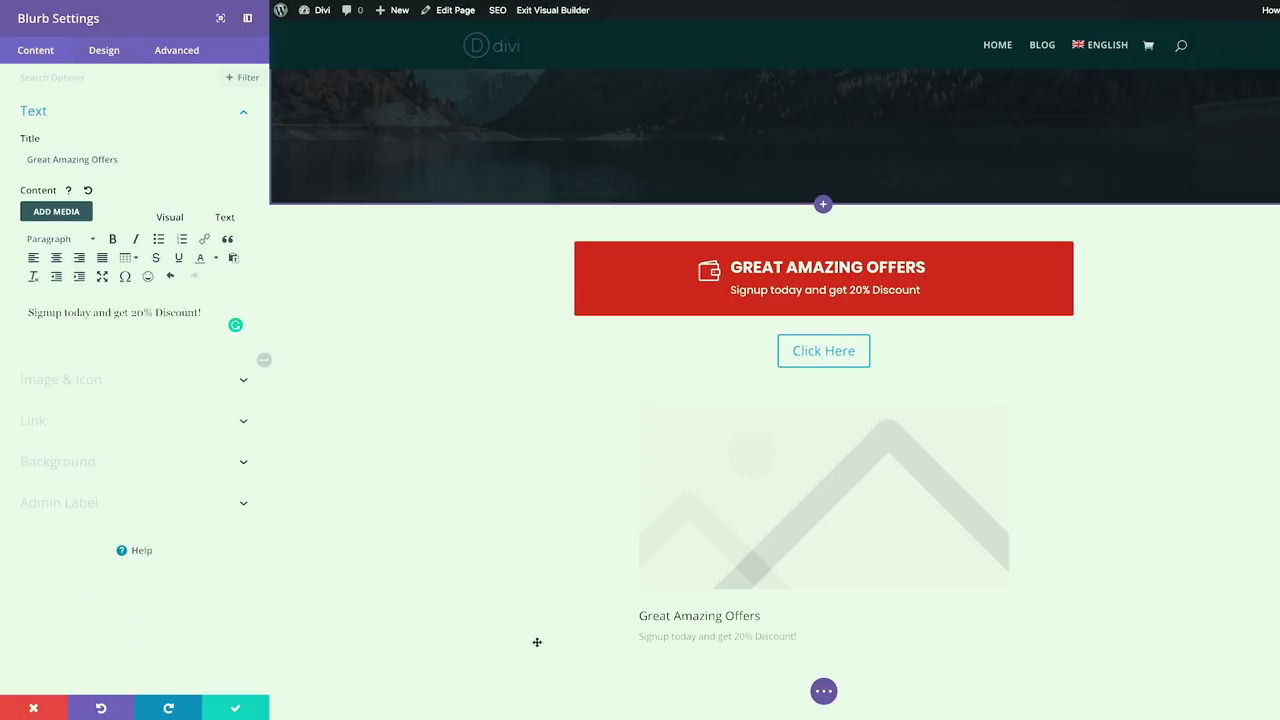
scroll(650, 444, down, 1)
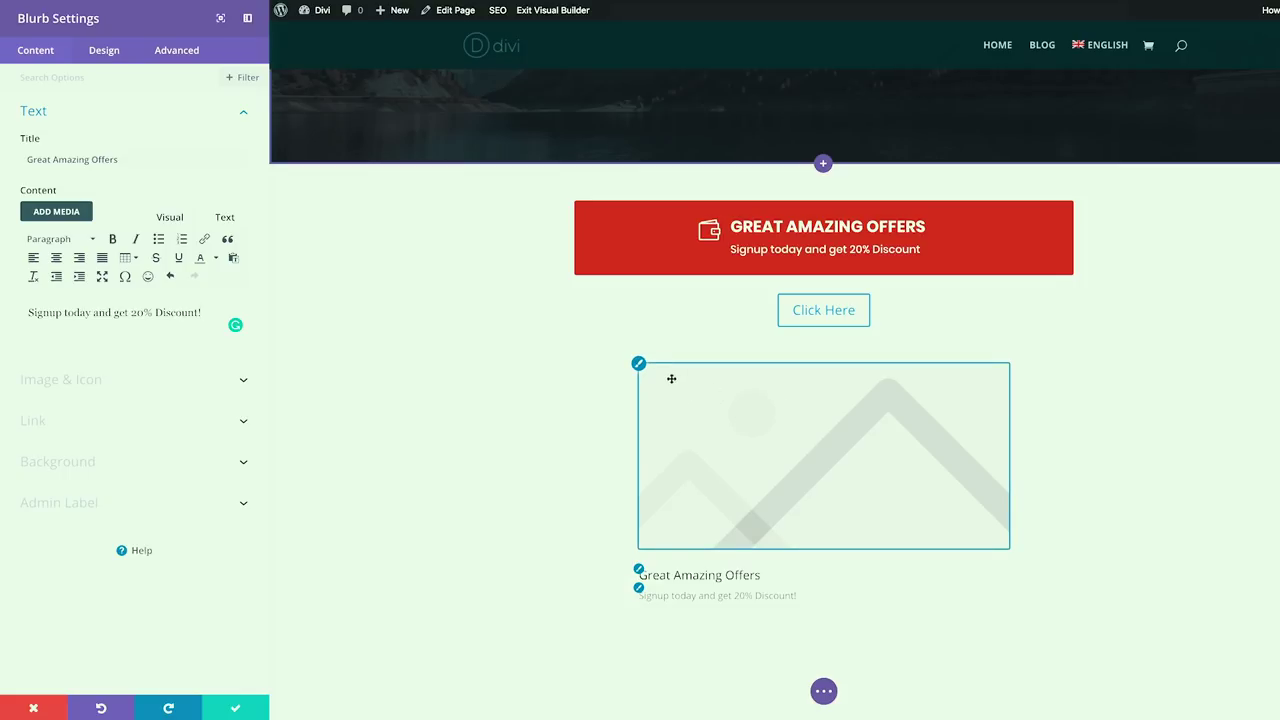
- Switch the blurb to an icon and choose the shopping cart icon
click(89, 383)
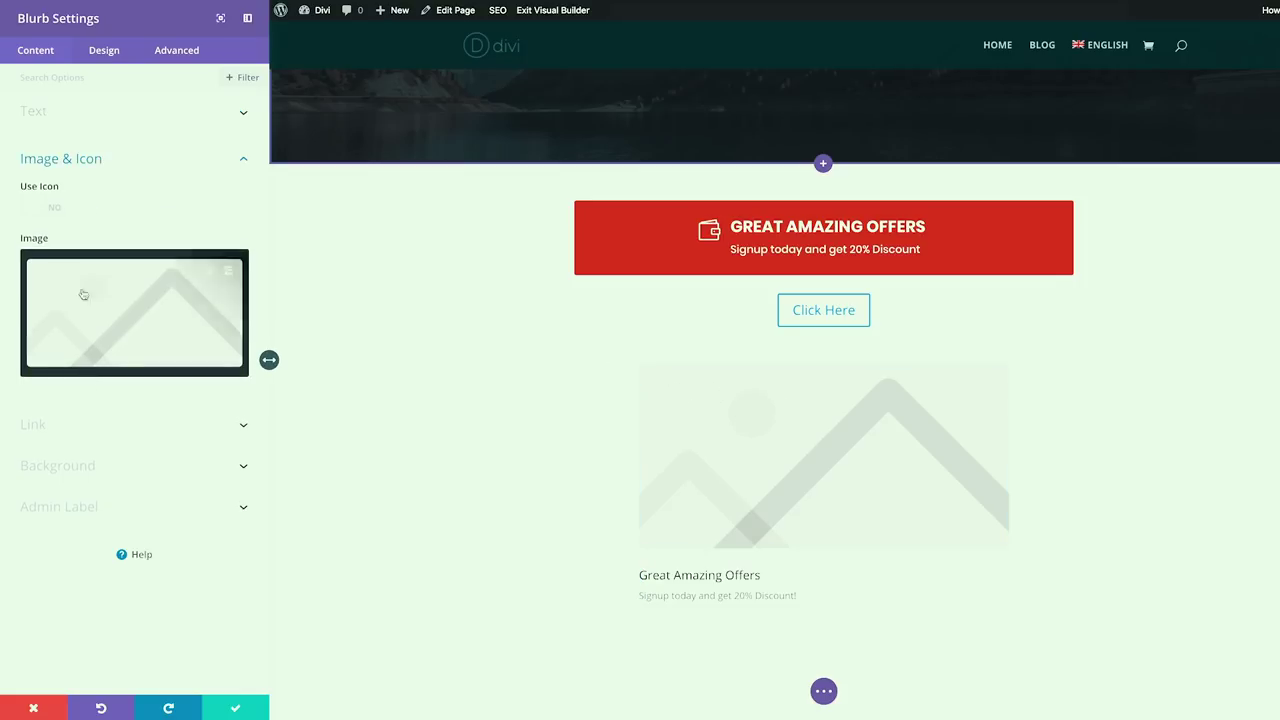
click(60, 210)
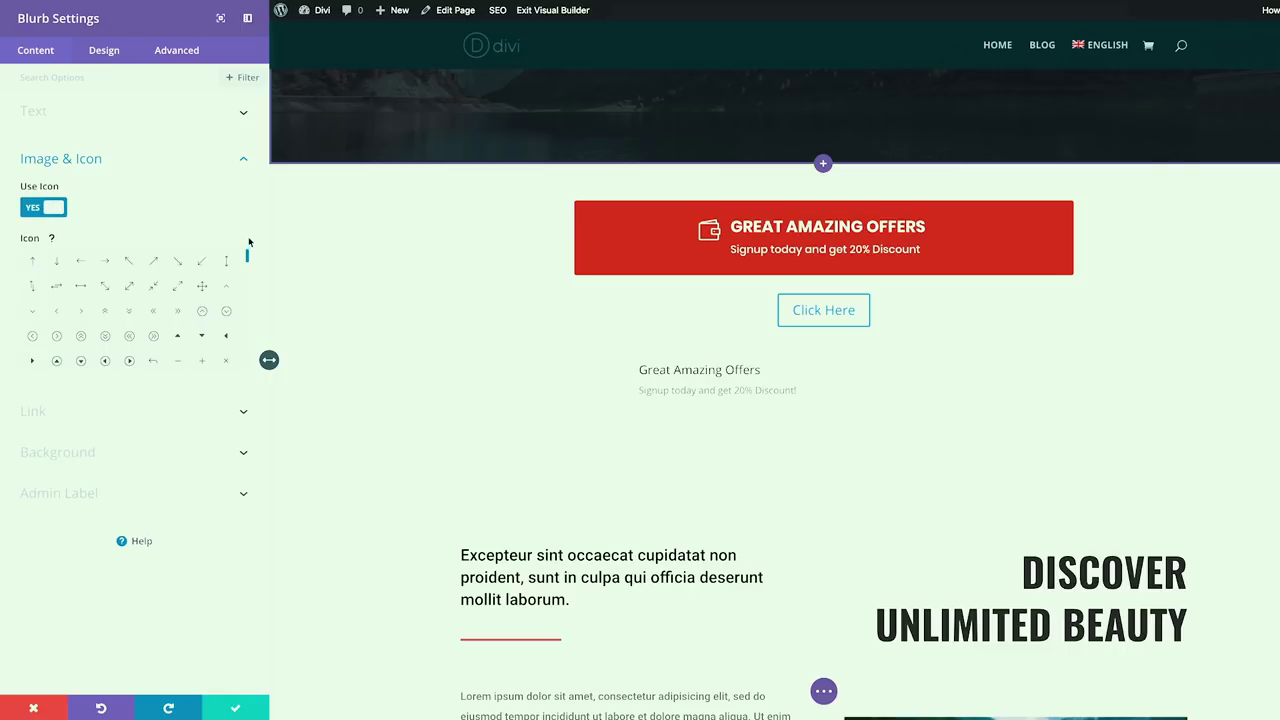
drag(248, 262, 253, 291)
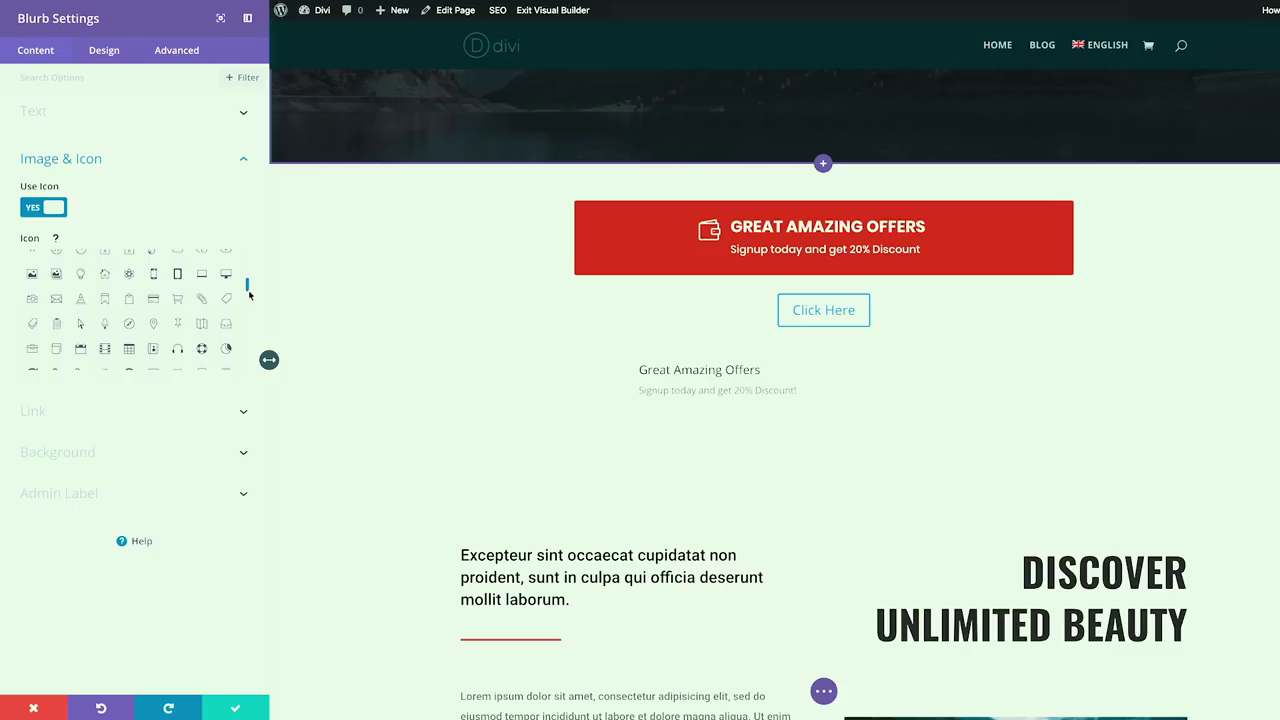
click(178, 300)
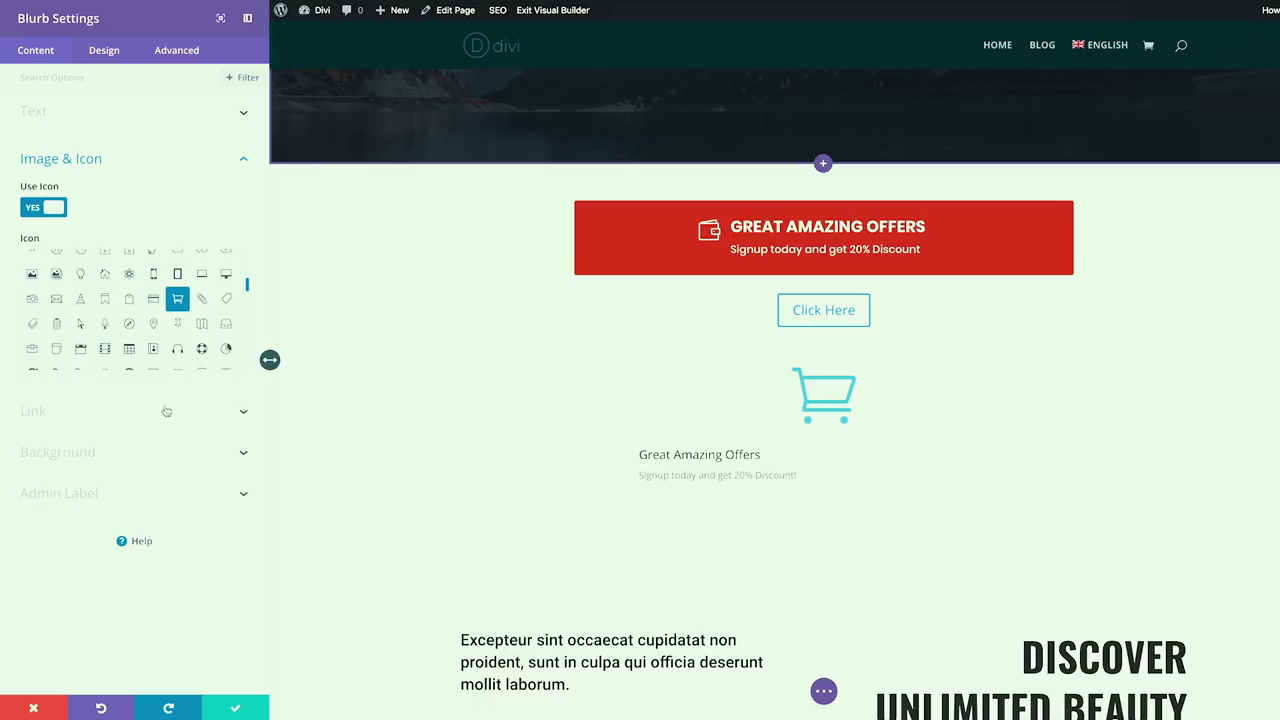
- Set the blurb's Image/Icon Placement to Left in the Design tab
click(106, 51)
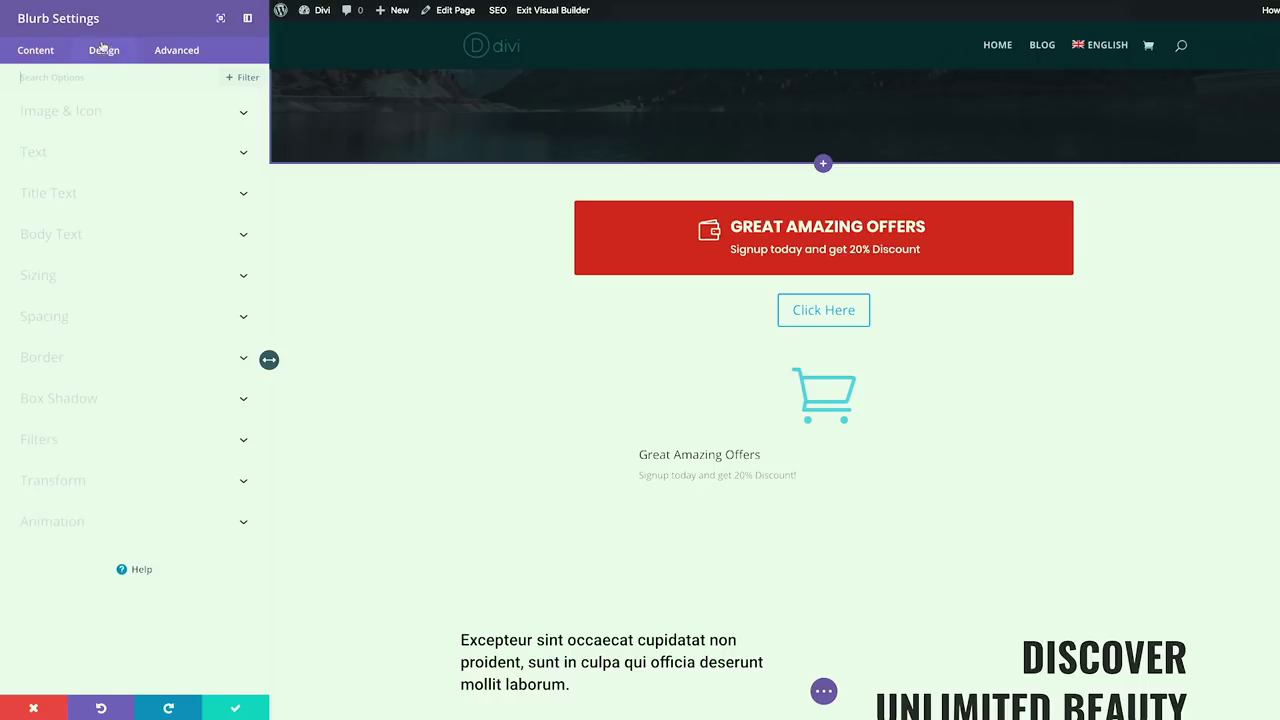
click(90, 112)
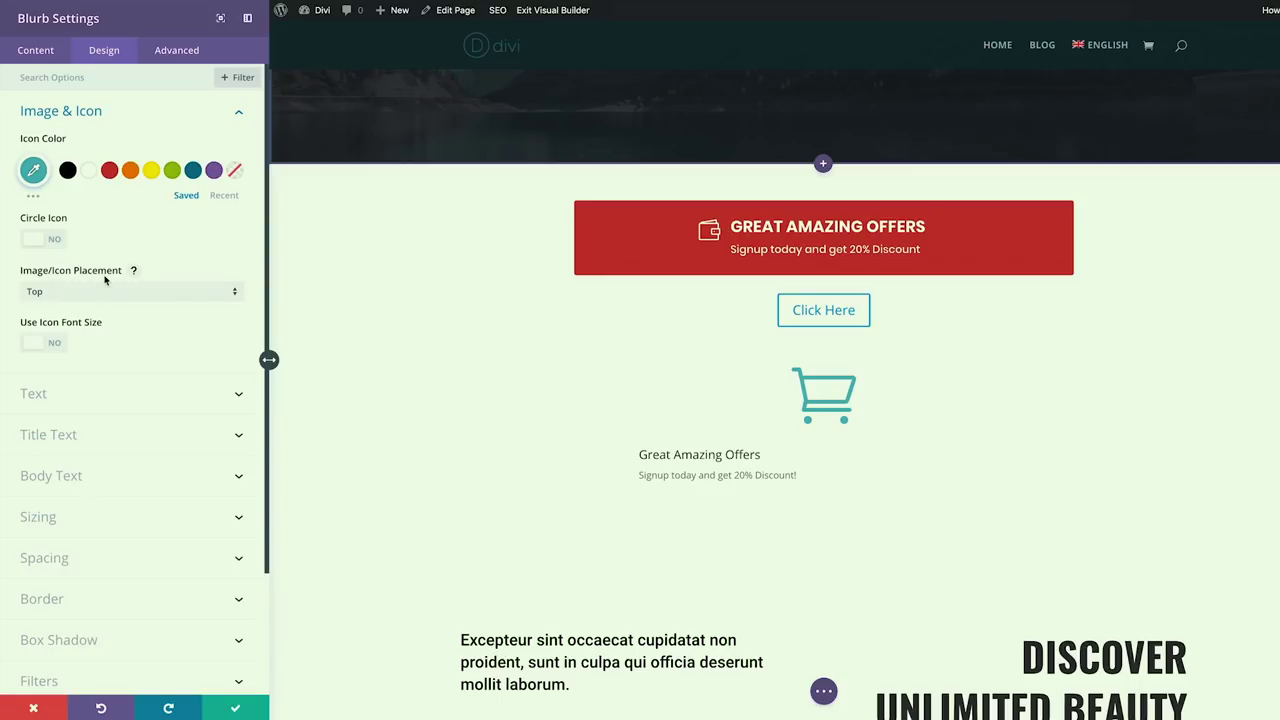
click(97, 289)
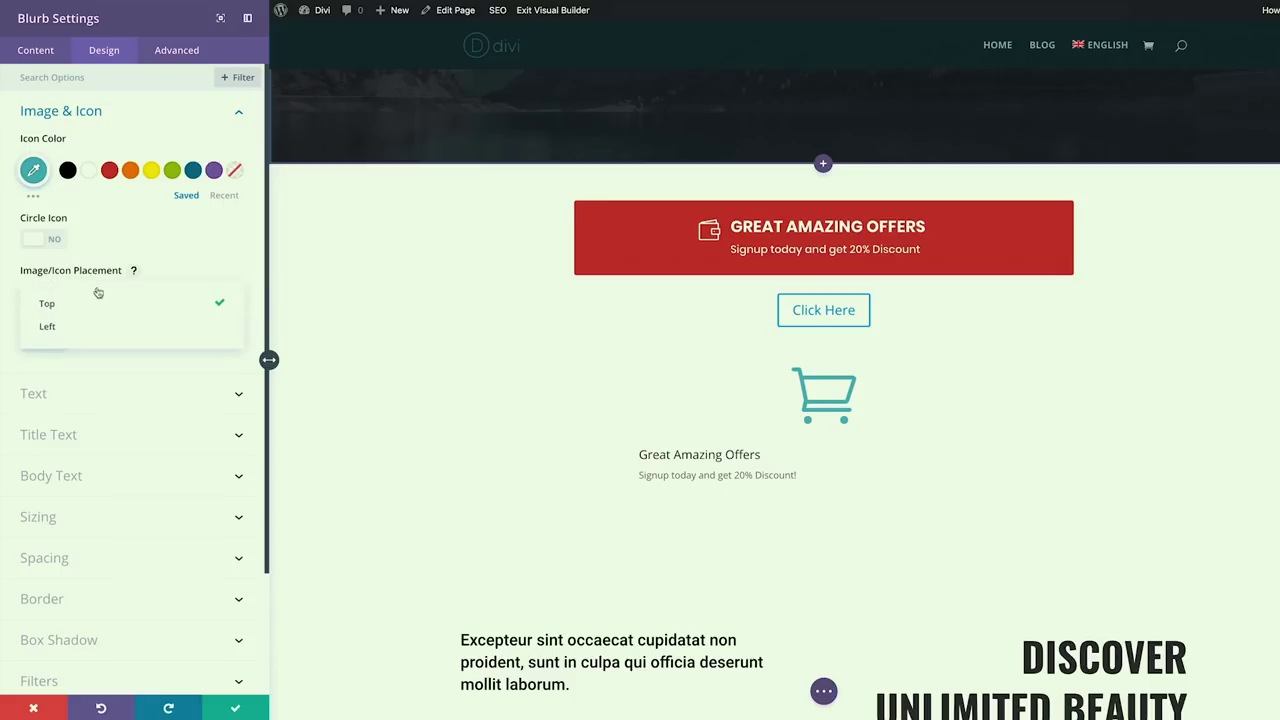
click(93, 330)
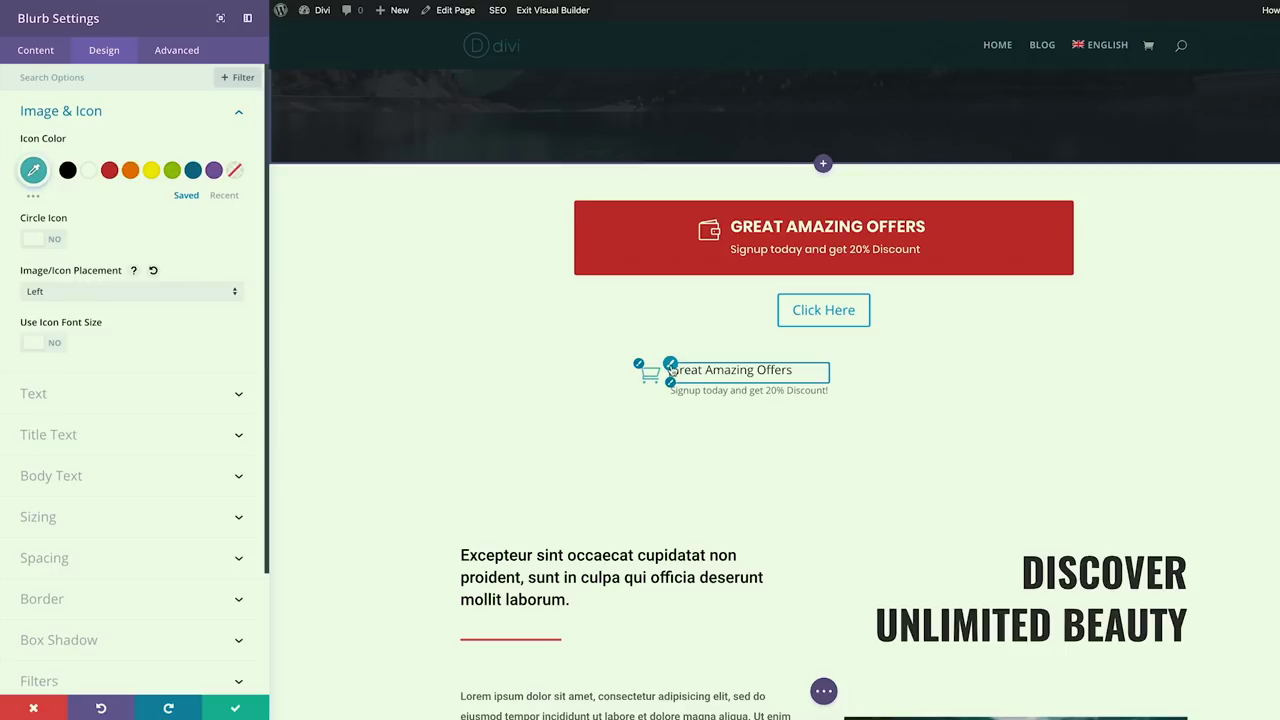
- Style the blurb title in bold Poppins at 29px
scroll(130, 300, down, 2)
click(130, 317)
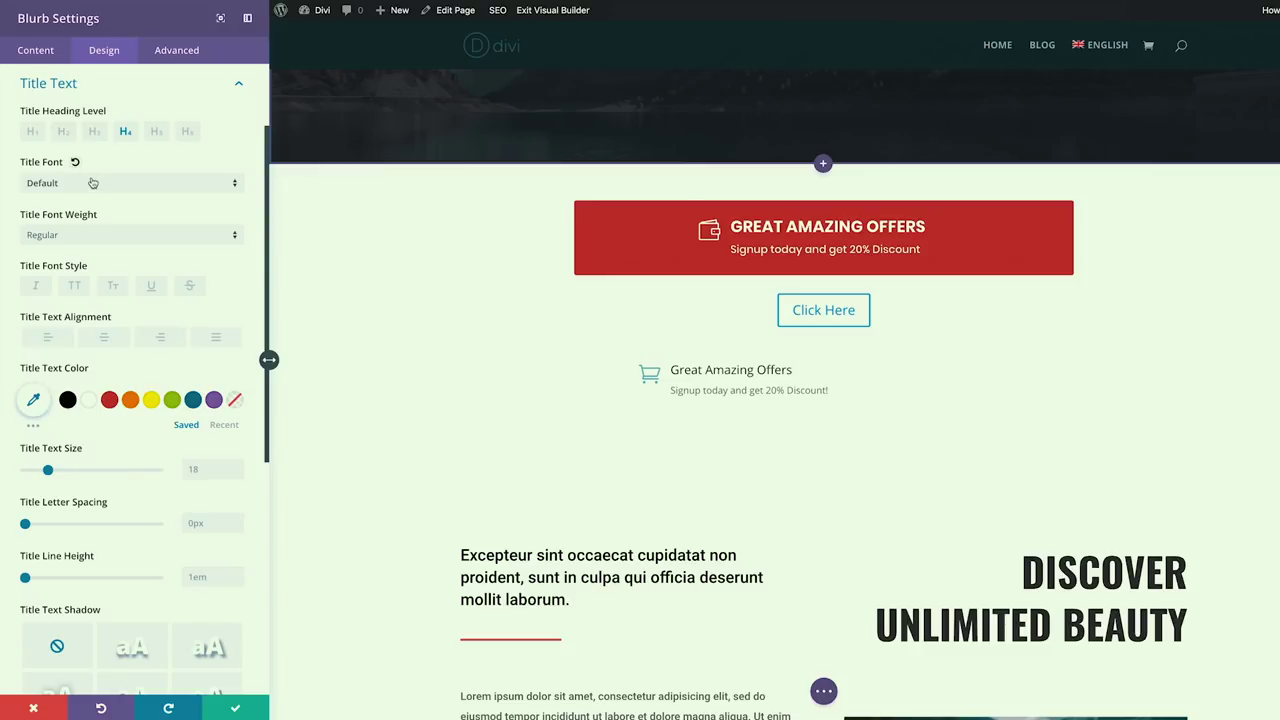
click(92, 182)
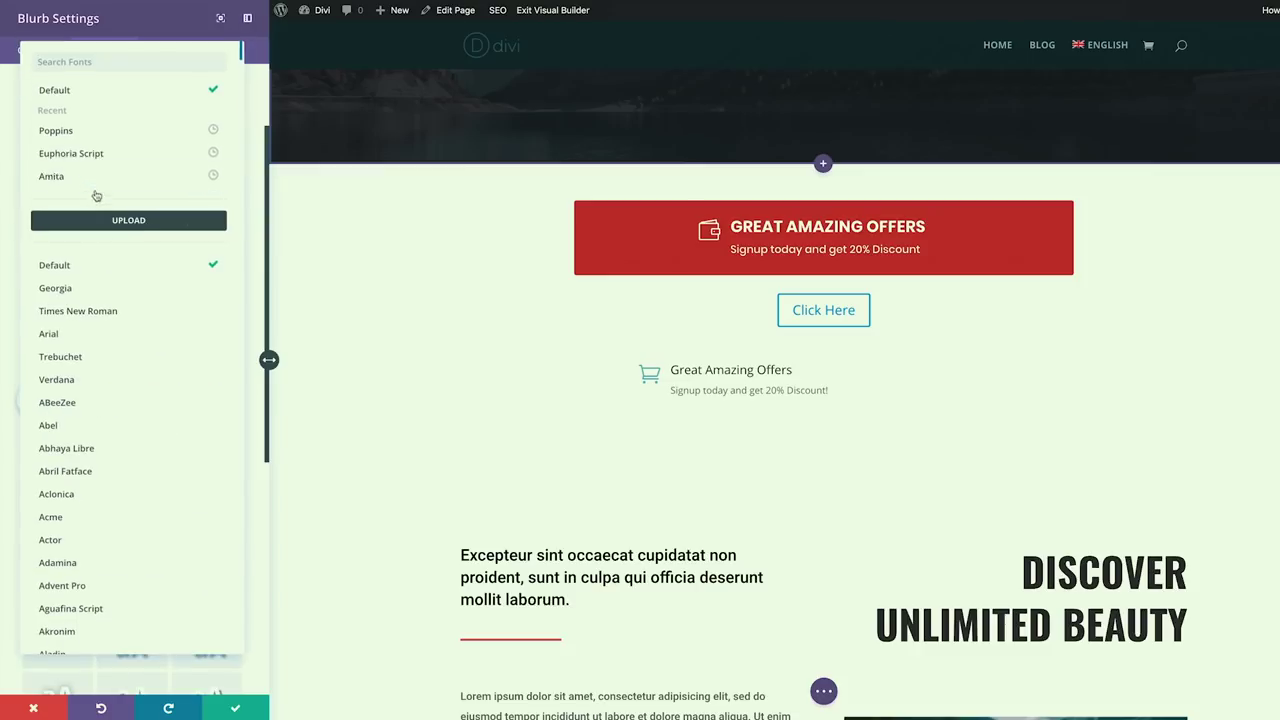
click(57, 130)
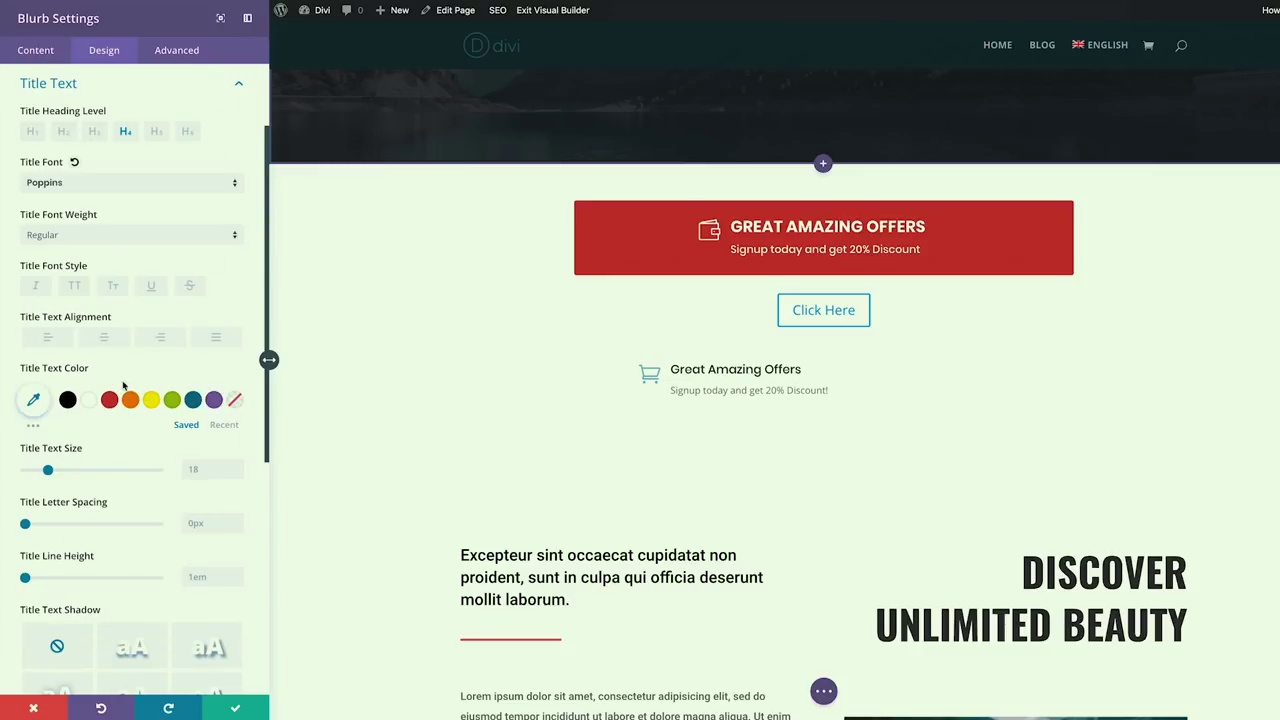
drag(53, 475, 63, 475)
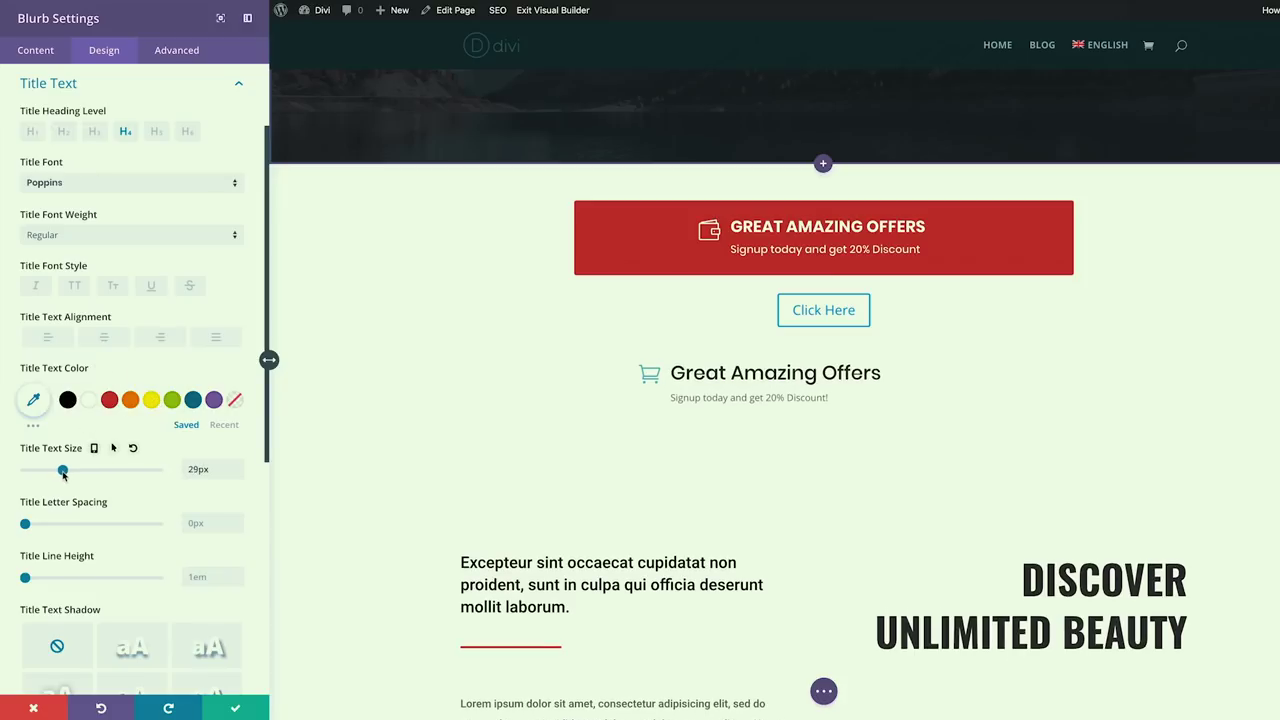
click(82, 236)
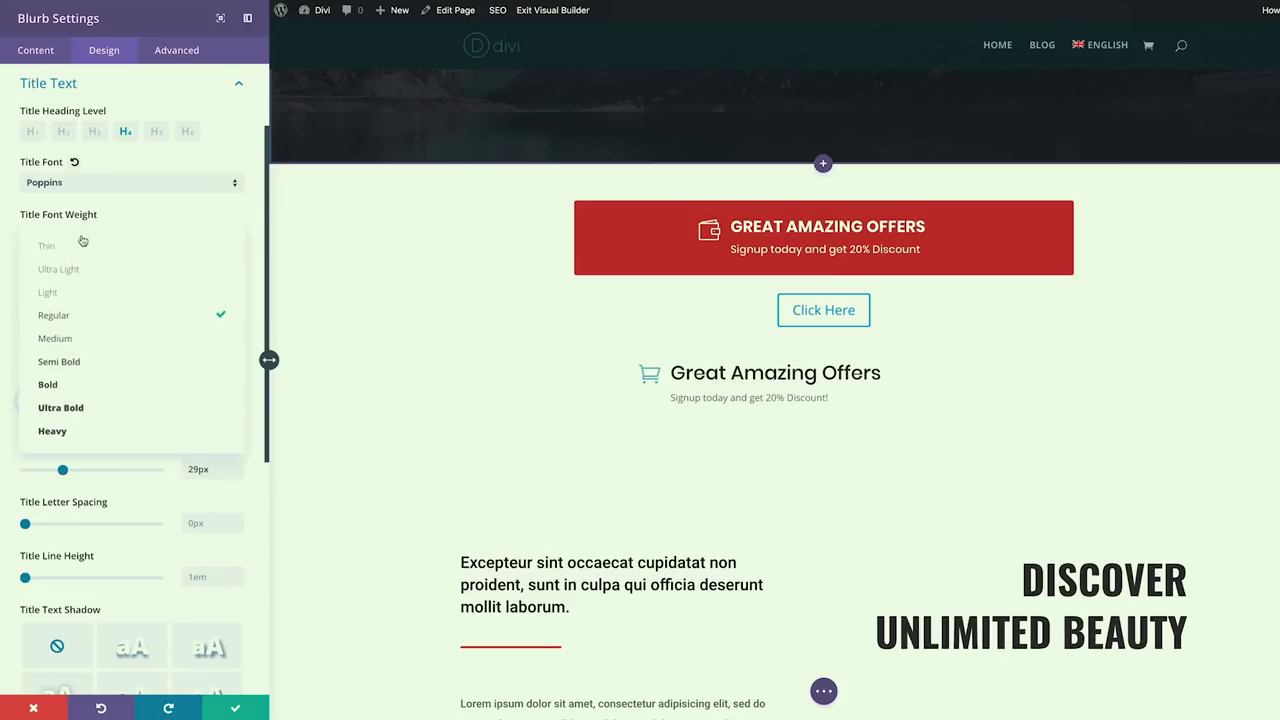
click(90, 384)
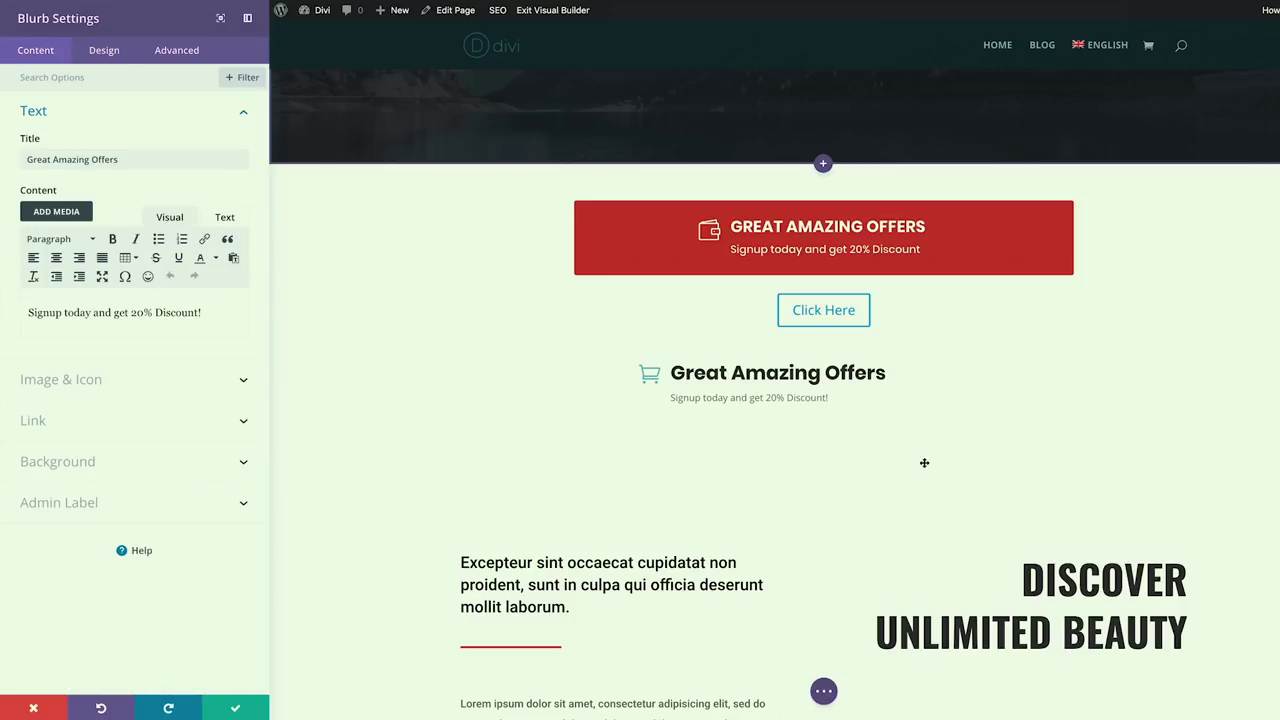
click(670, 391)
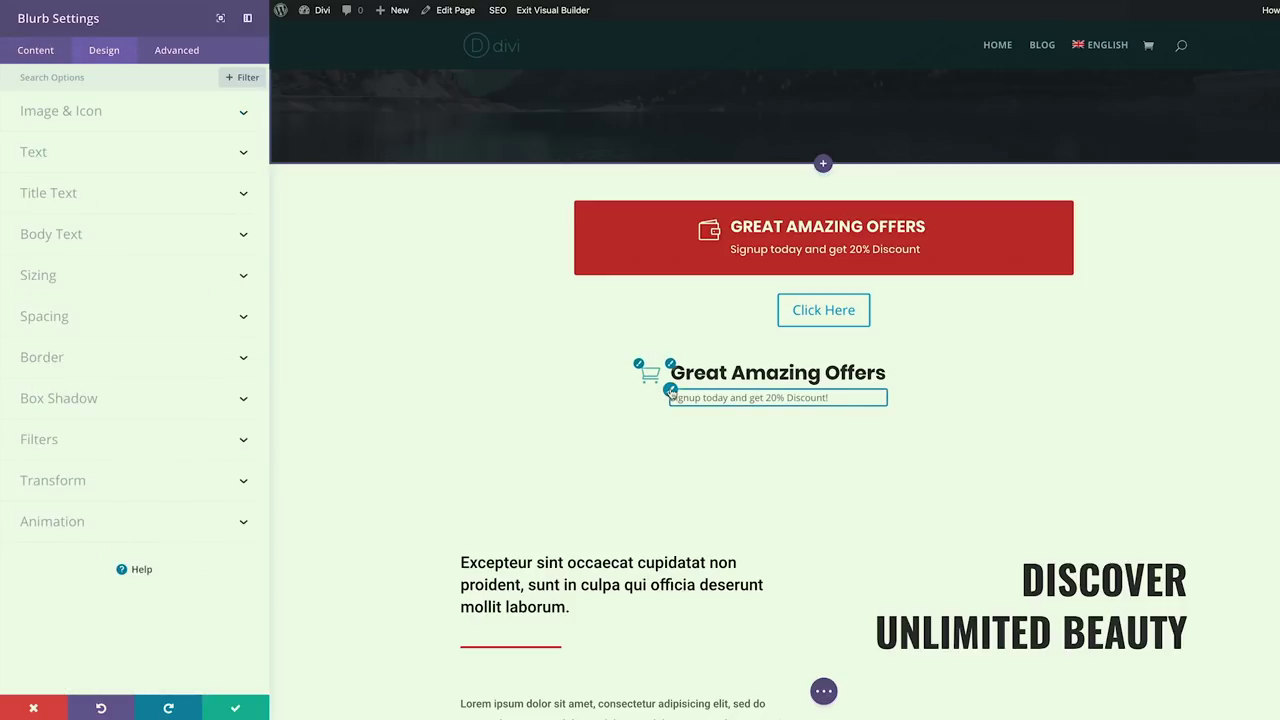
- Set the blurb body text to Light weight Poppins at 18px
drag(42, 420, 49, 424)
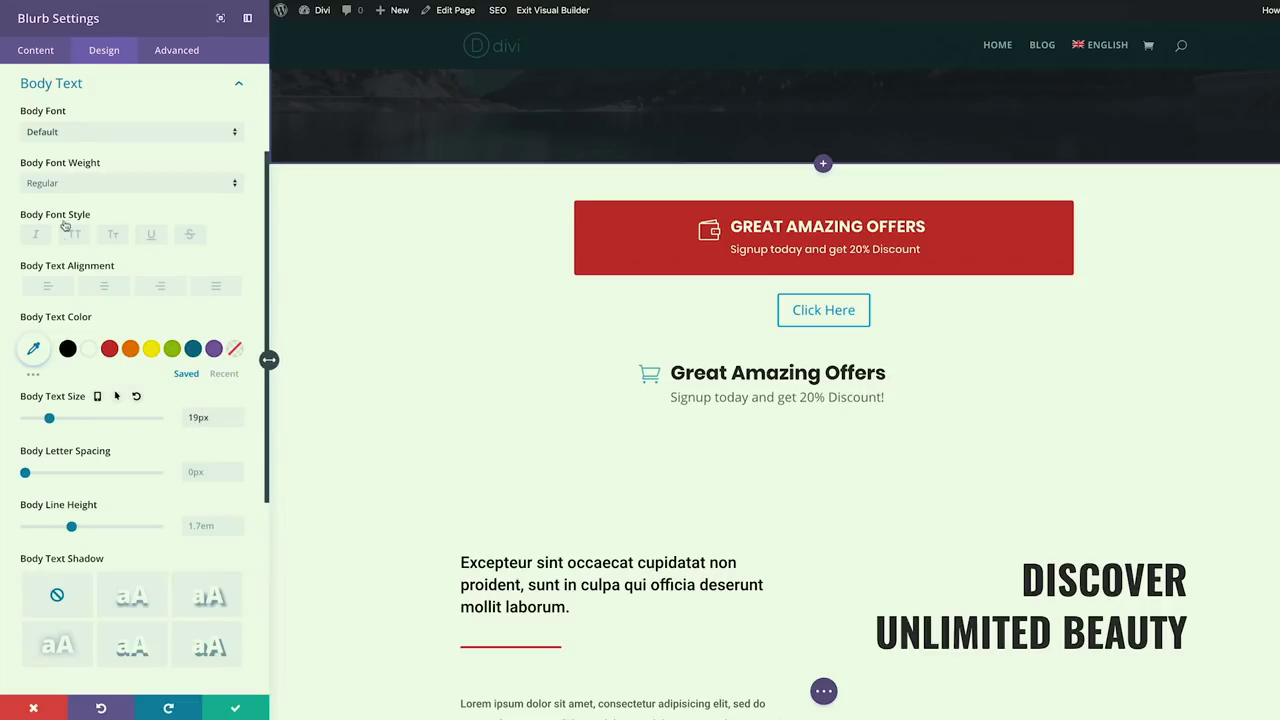
click(61, 138)
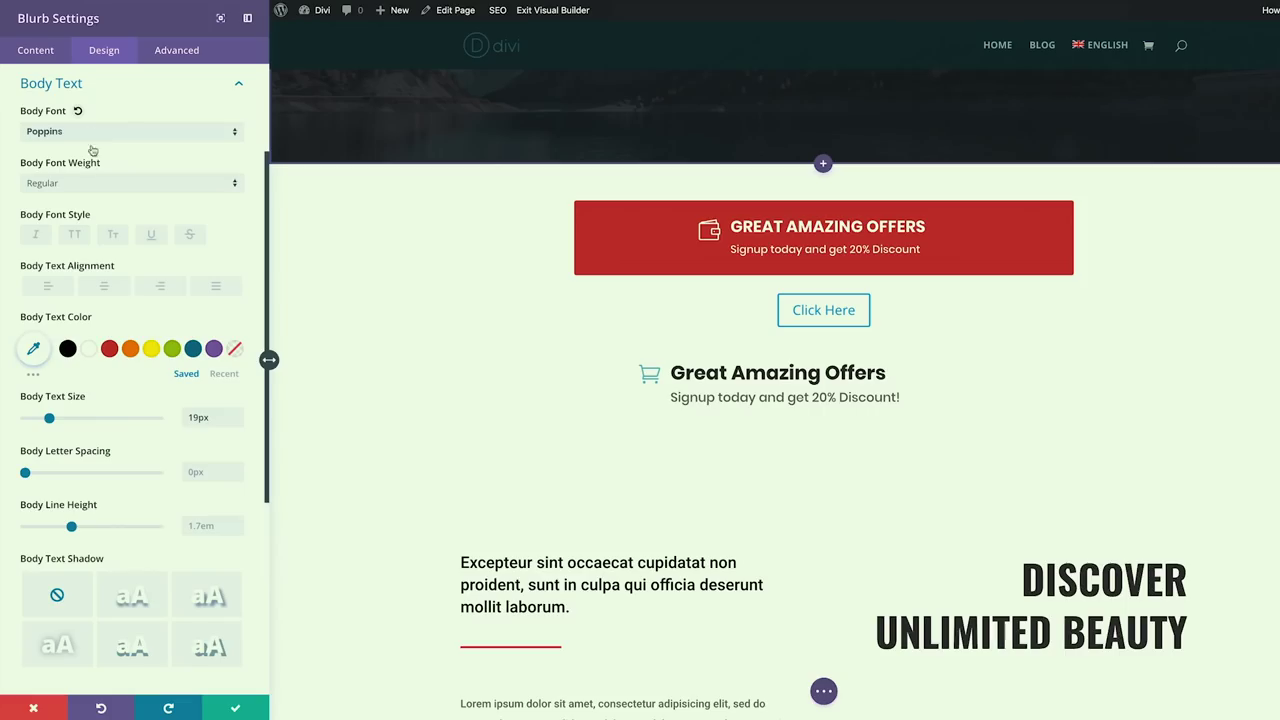
click(89, 185)
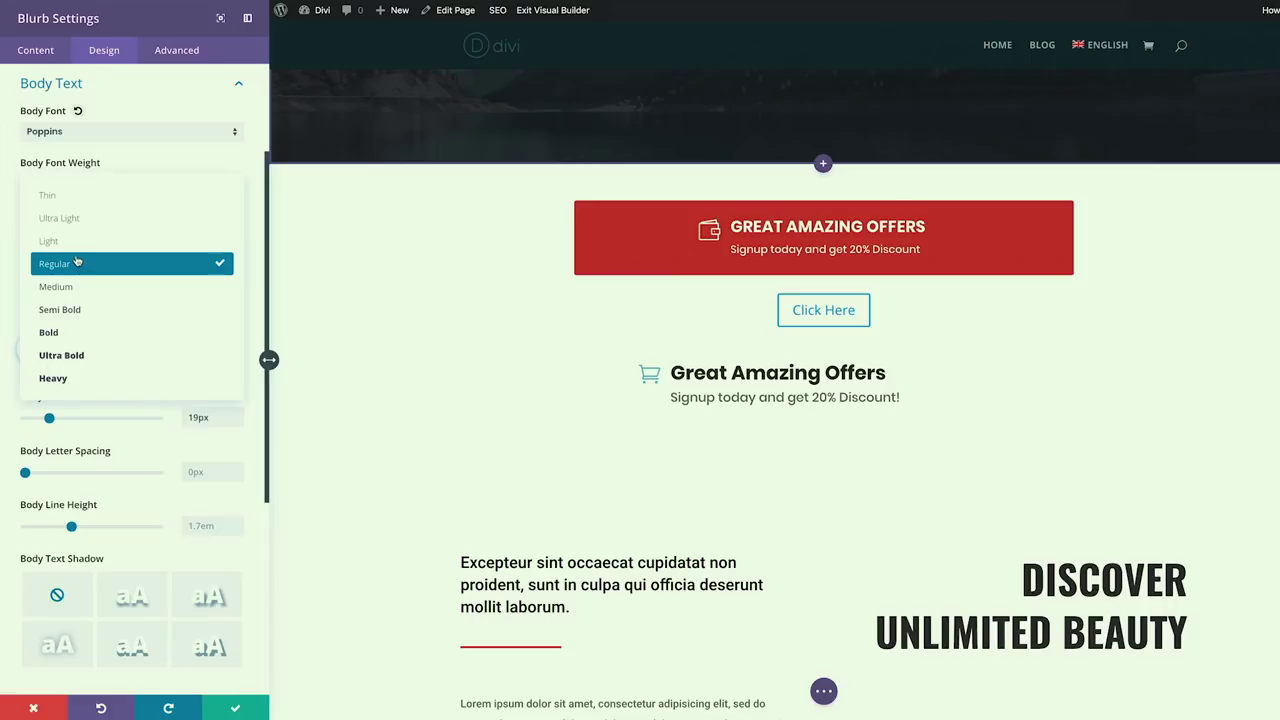
click(76, 244)
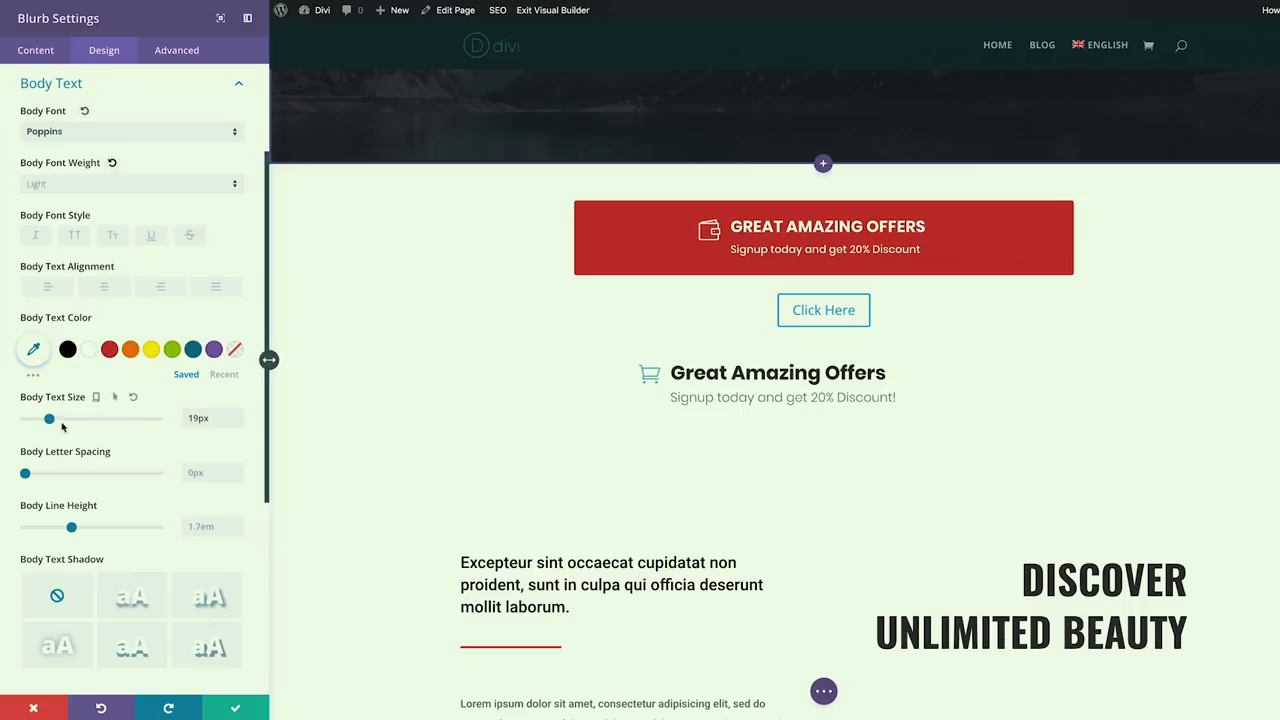
drag(52, 422, 48, 430)
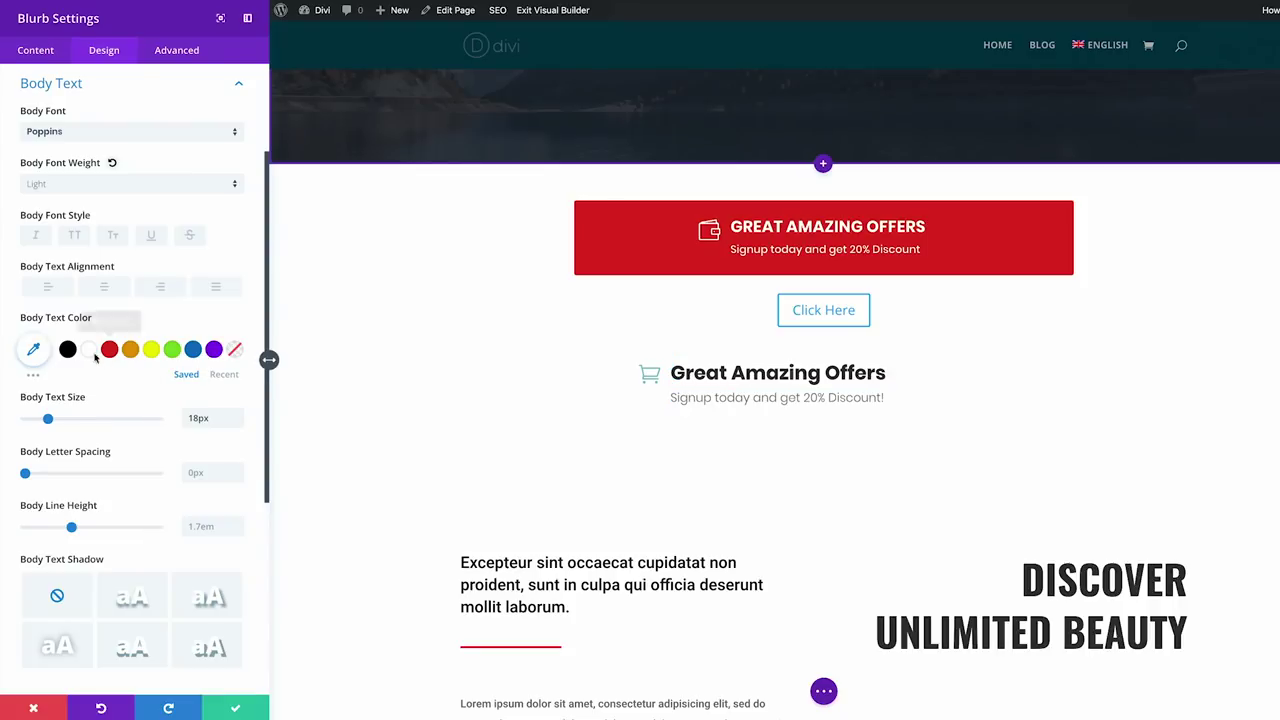
- Make the blurb's body and title text white (#ffffff)
click(89, 349)
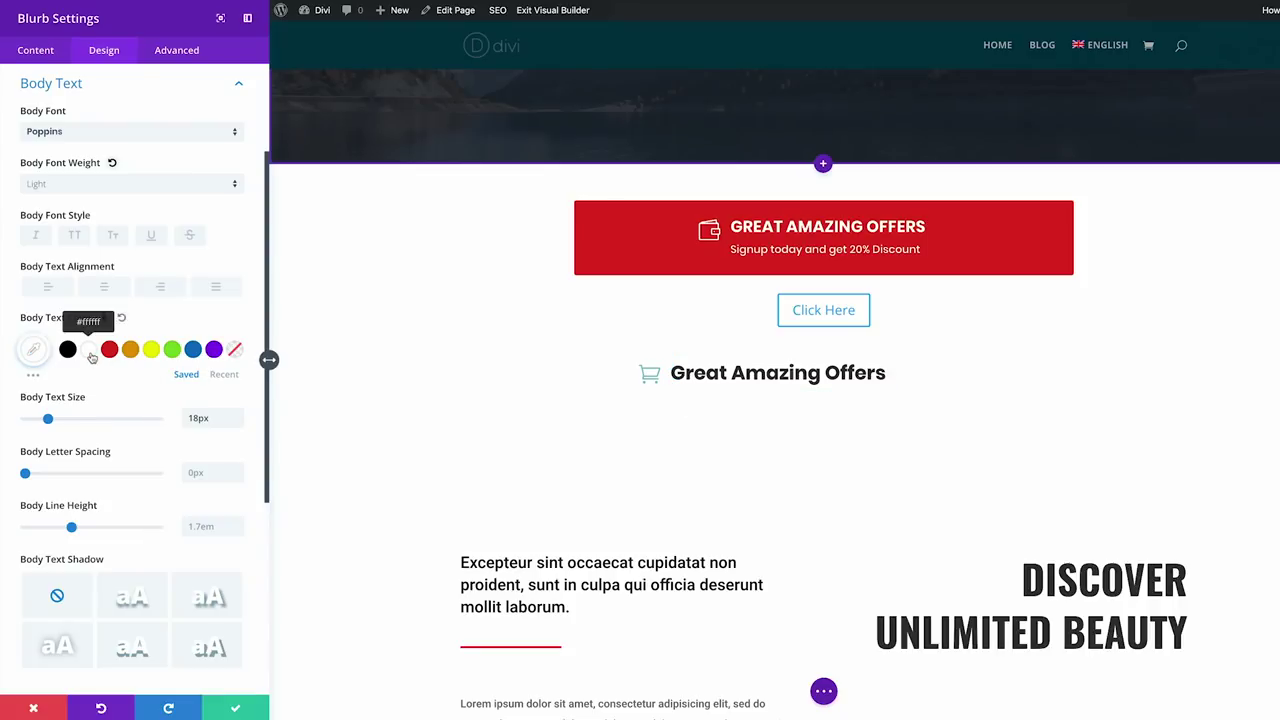
scroll(101, 330, up, 2)
click(89, 400)
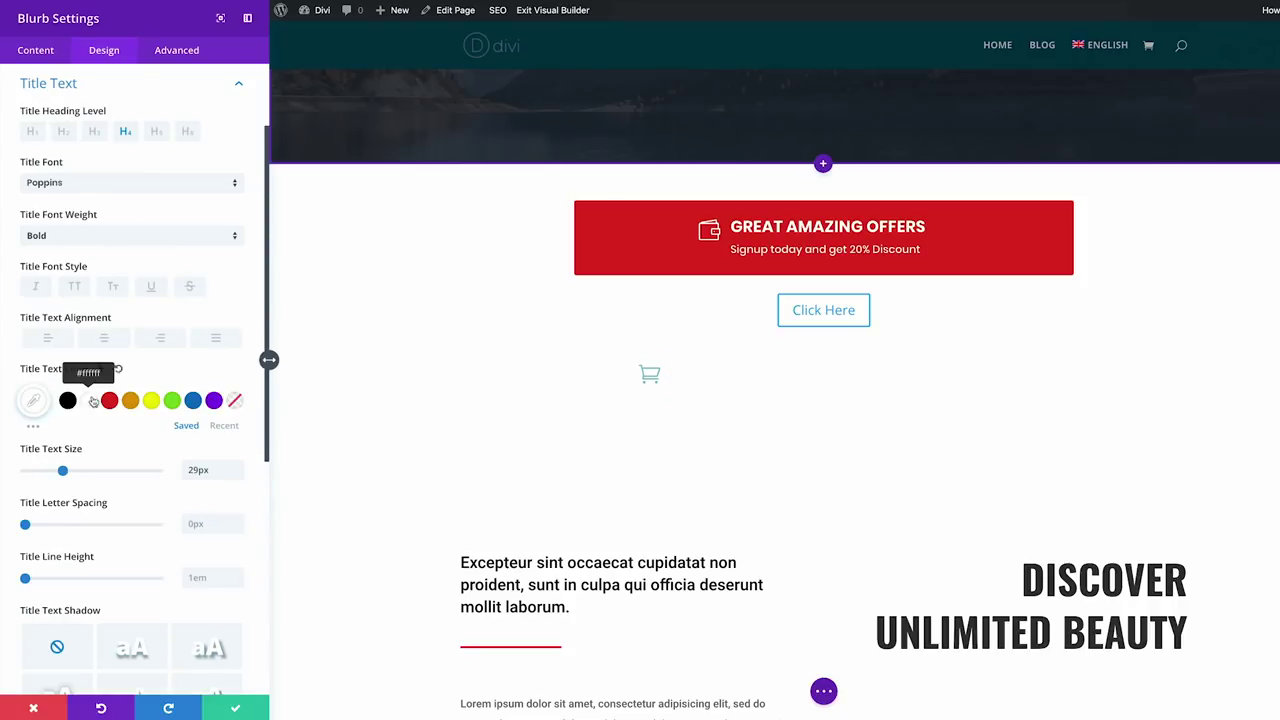
click(638, 365)
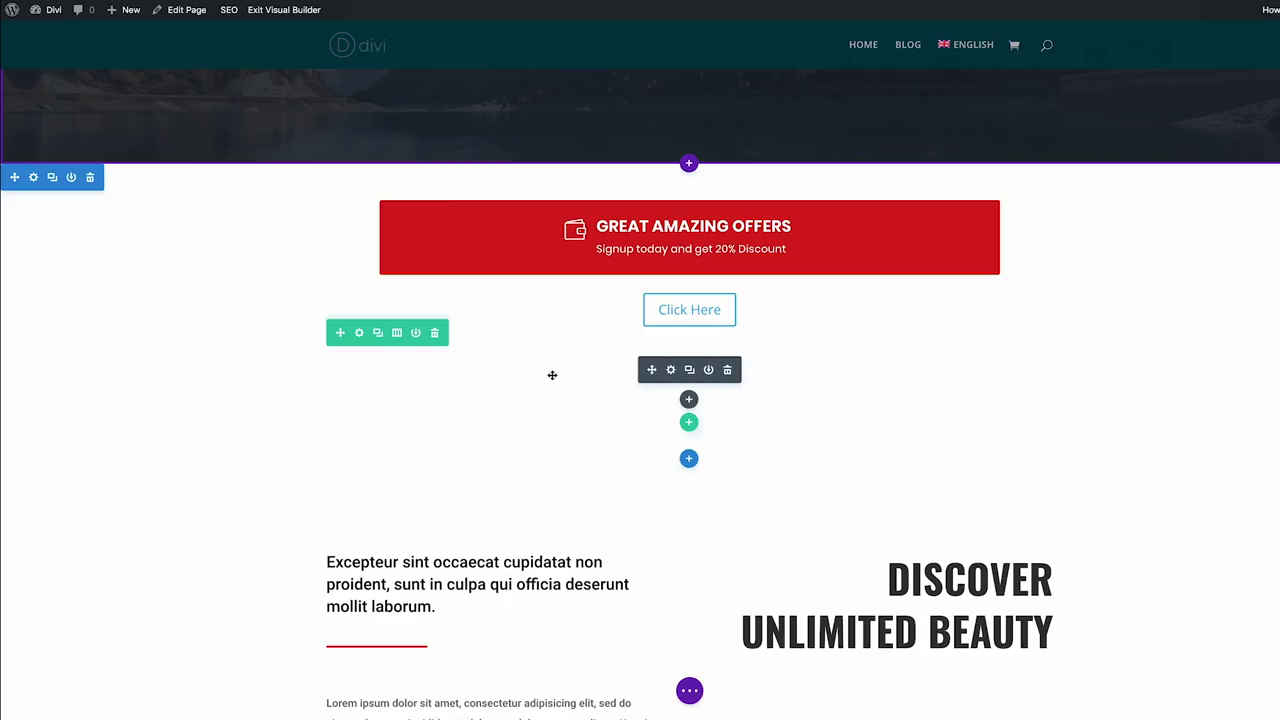
- Give the blurb's row an orange #e09900 background colour
click(360, 331)
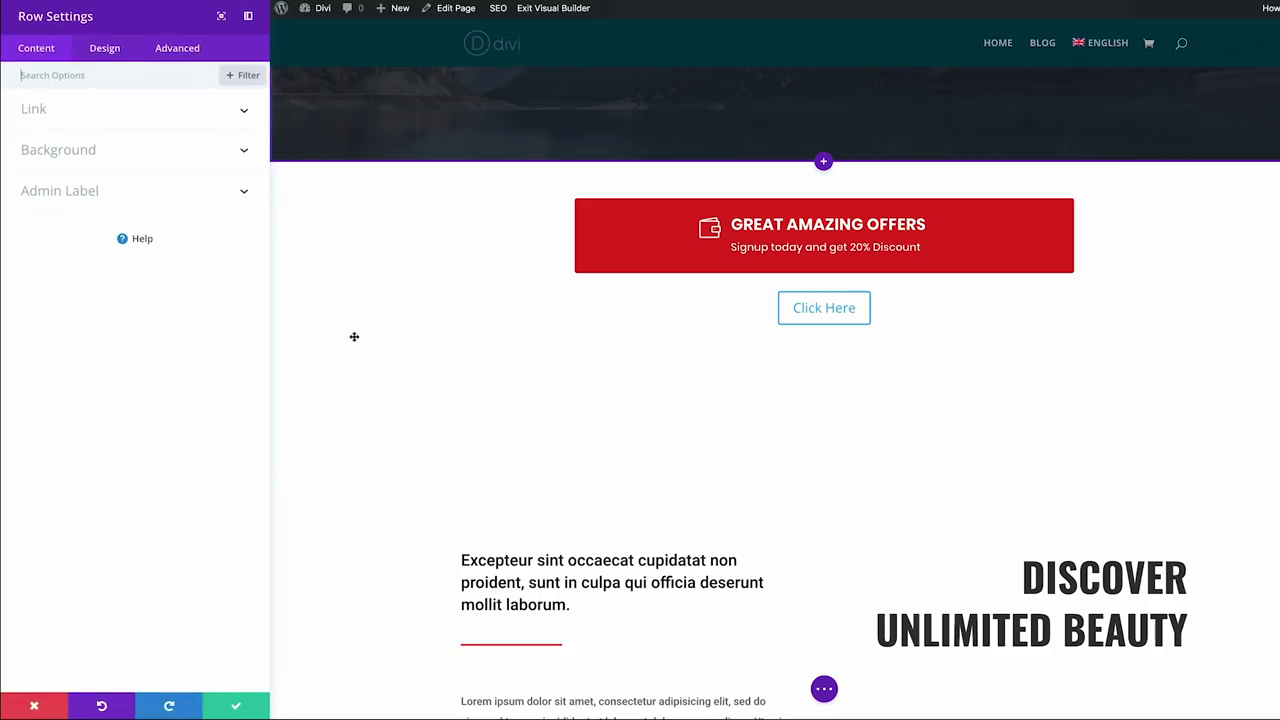
click(99, 155)
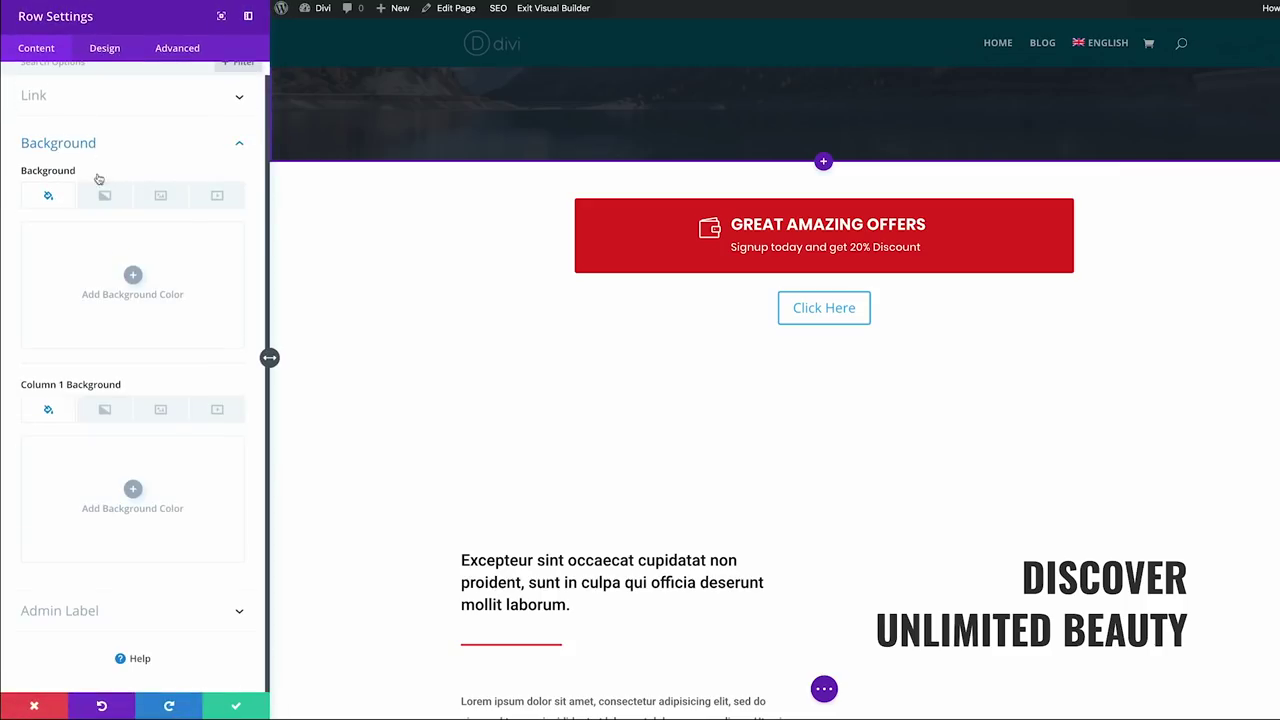
click(131, 275)
click(119, 351)
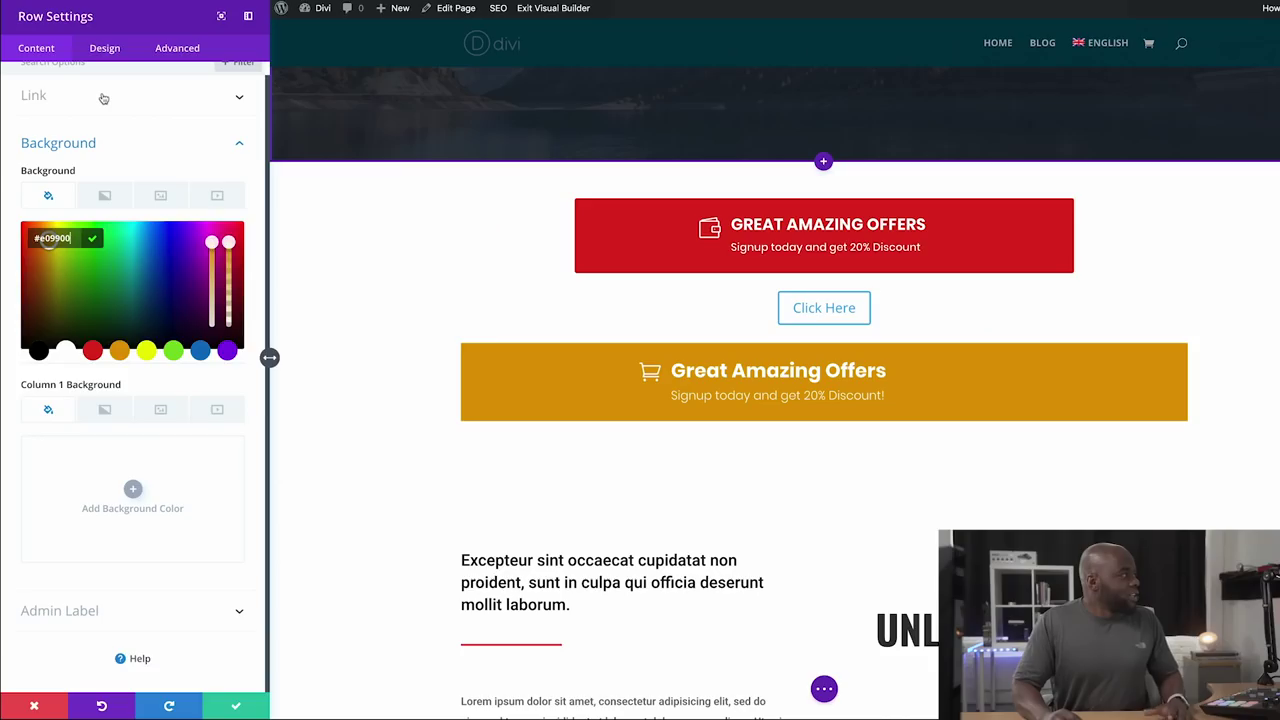
click(103, 98)
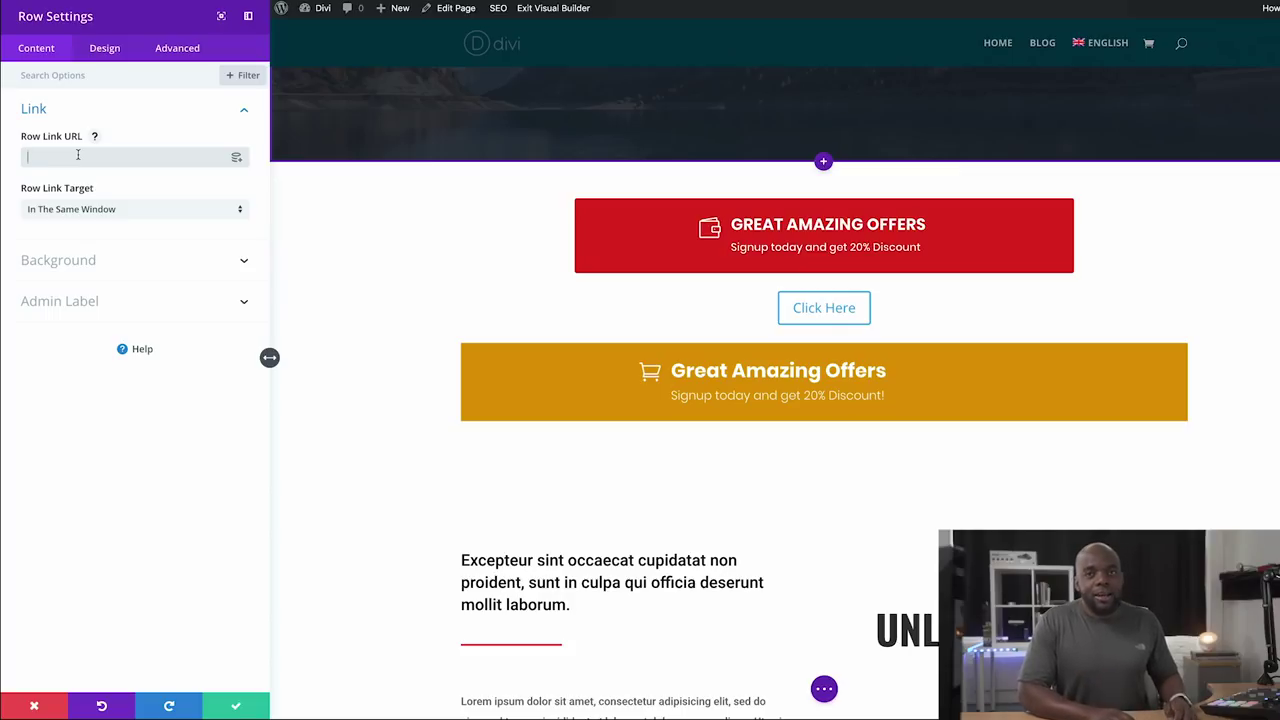
click(78, 155)
text(http://makuniversity.com)
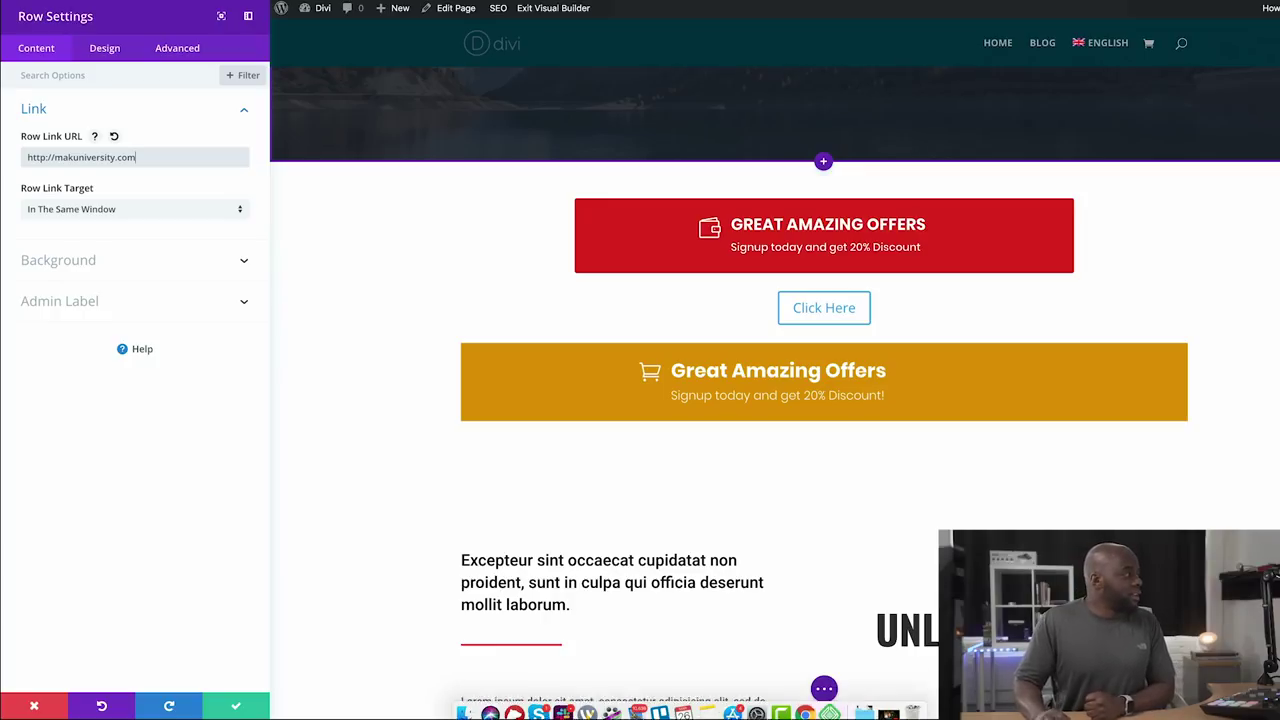
click(128, 210)
click(120, 245)
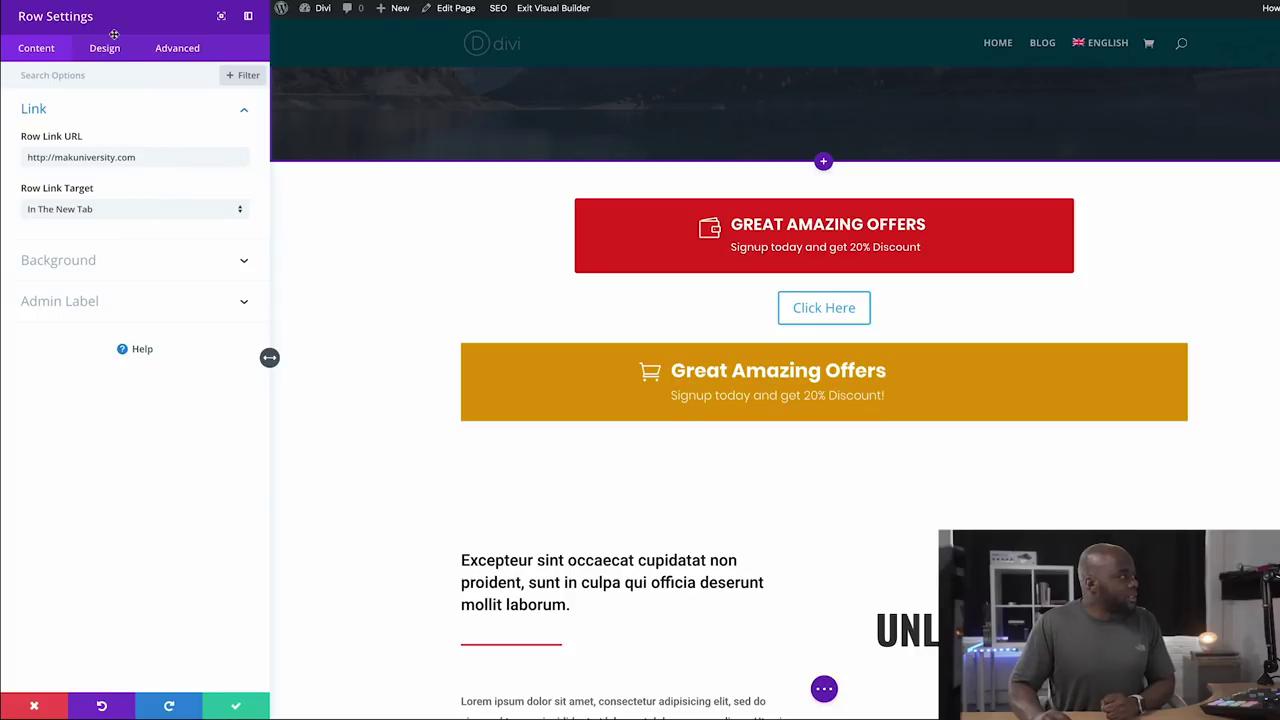
click(105, 48)
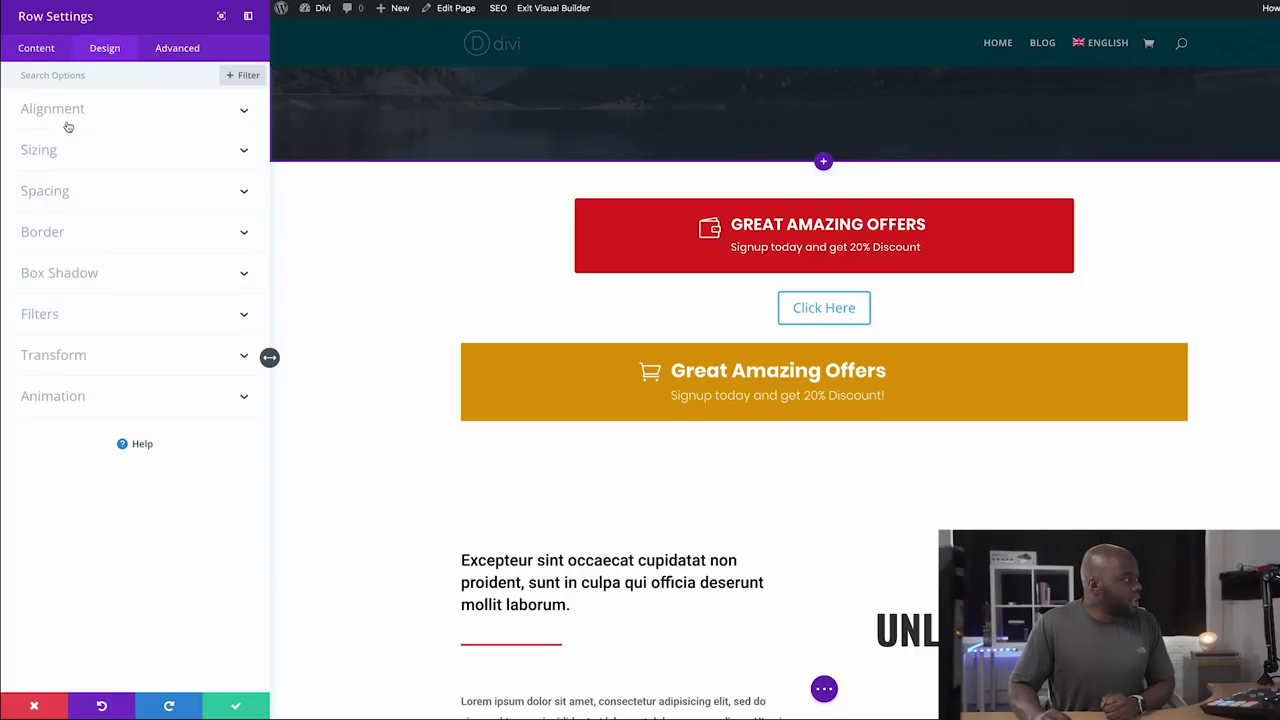
- Turn on a custom row width in percent and narrow it to 58%
click(54, 156)
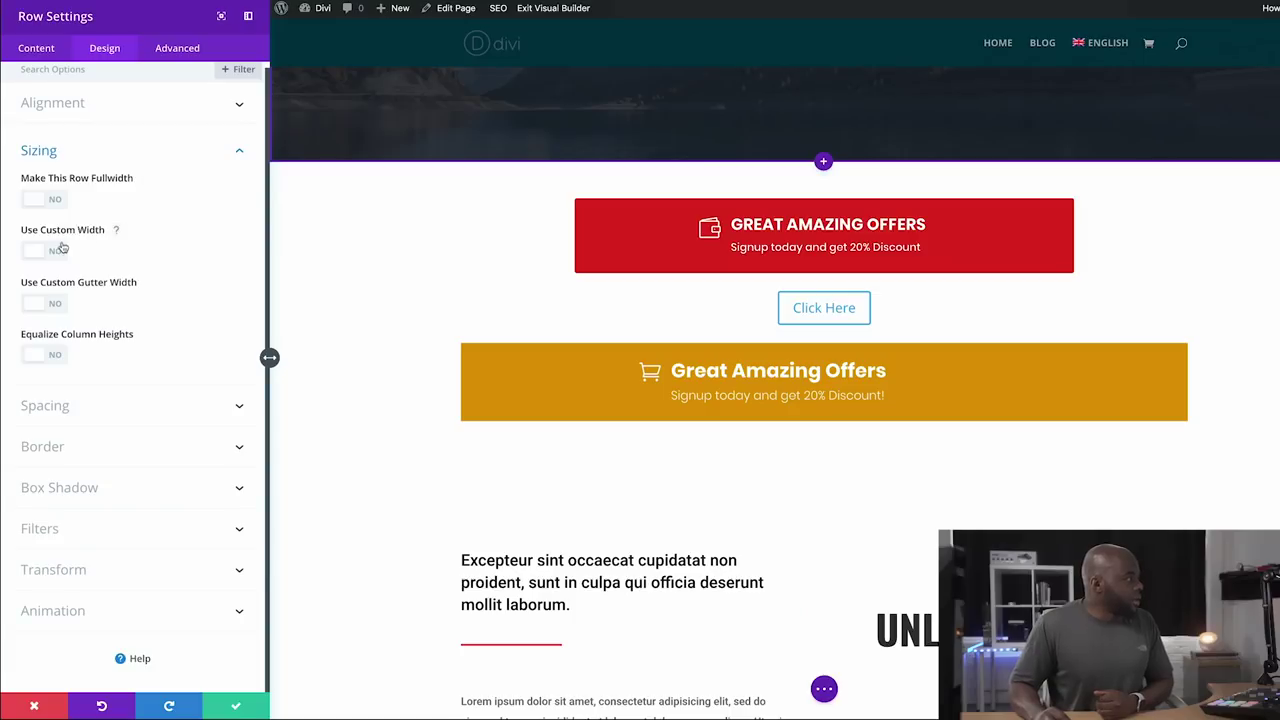
click(58, 249)
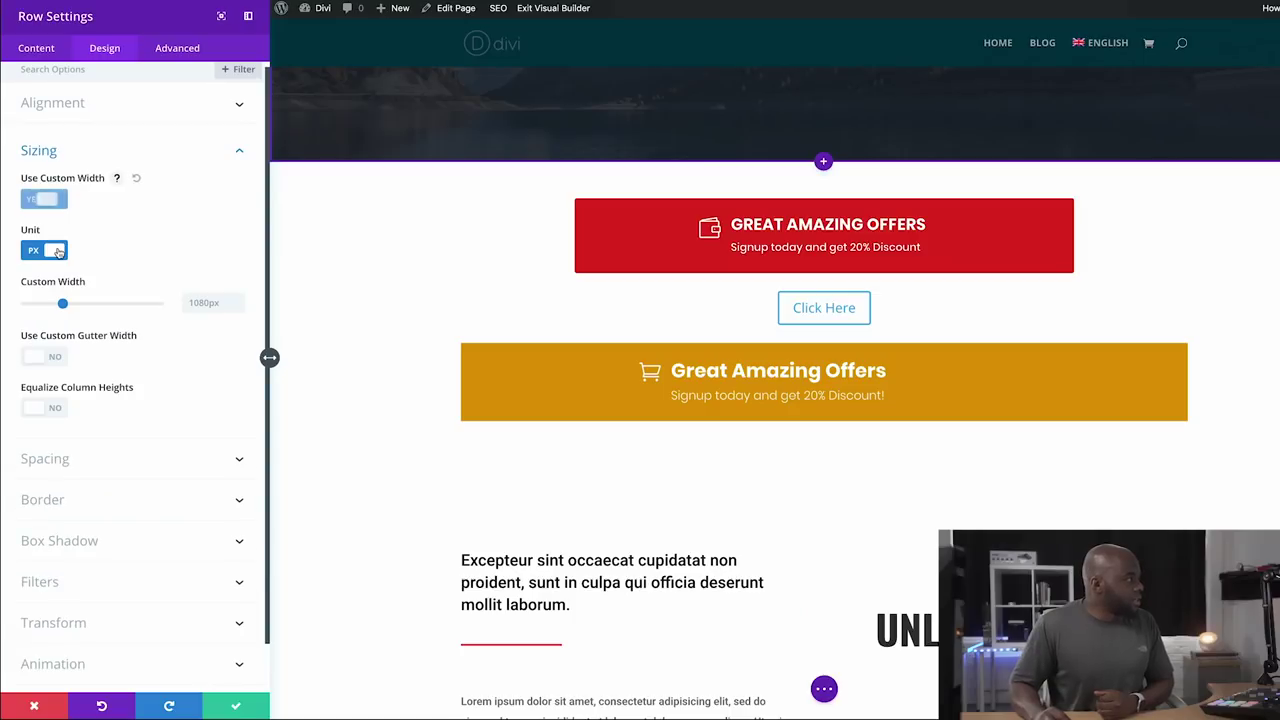
click(34, 251)
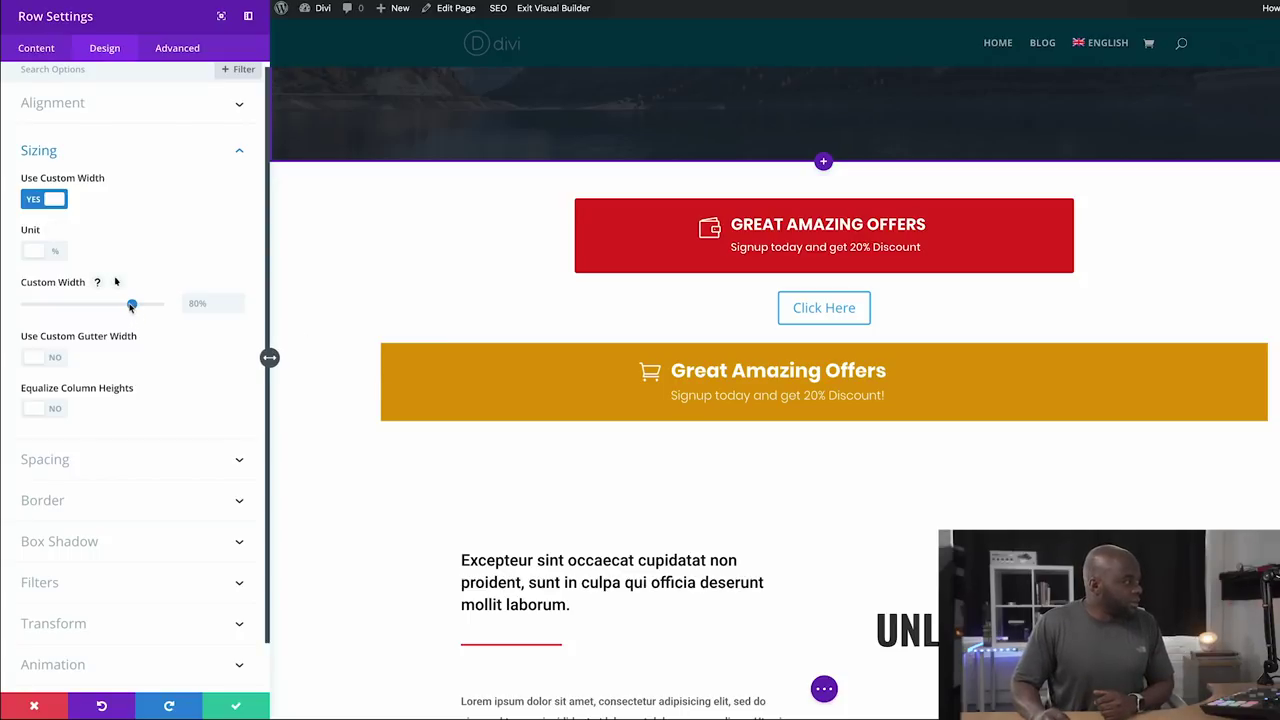
drag(131, 307, 100, 317)
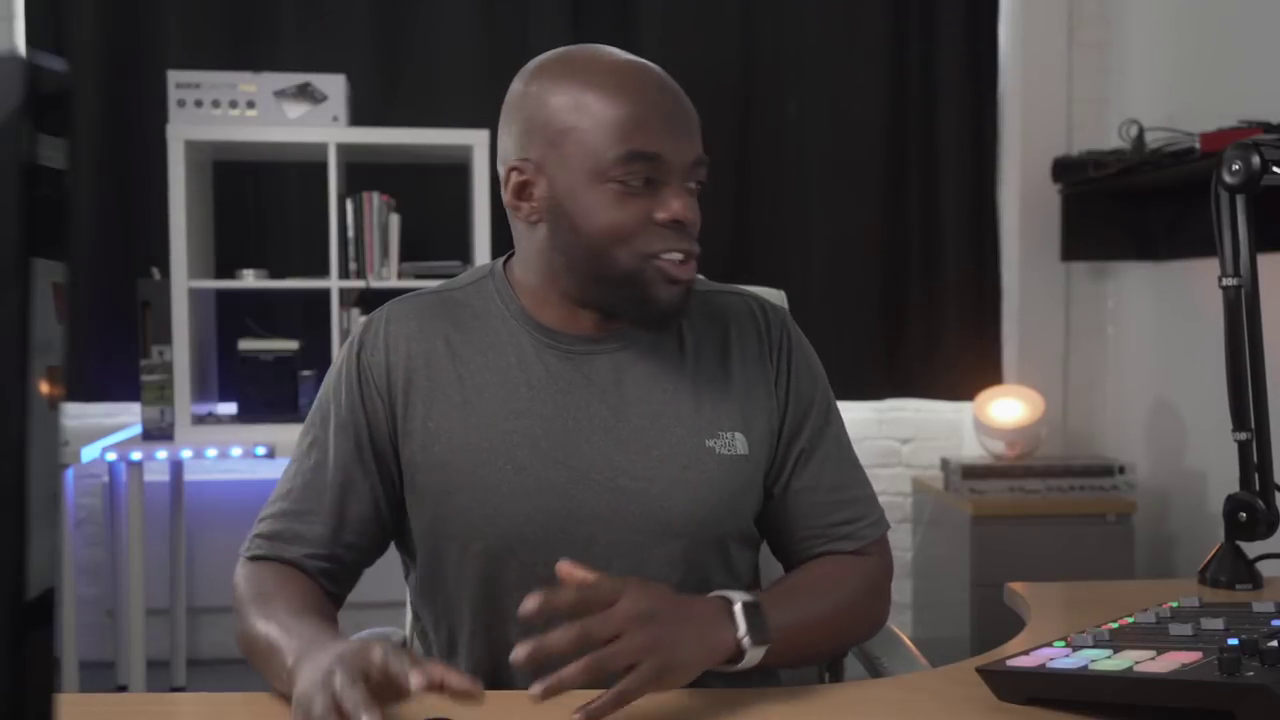
scroll(130, 604, down, 1)
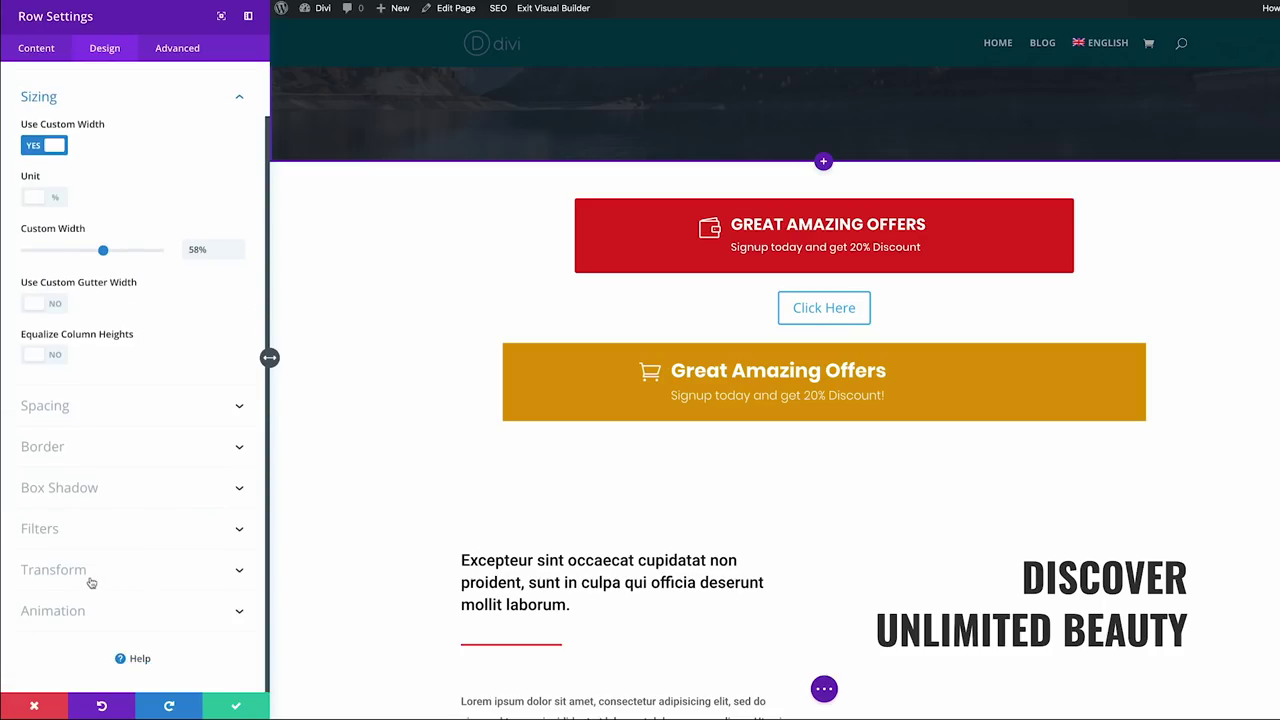
- Scale the row to 108% on hover, leaving the default state at 100%
click(90, 577)
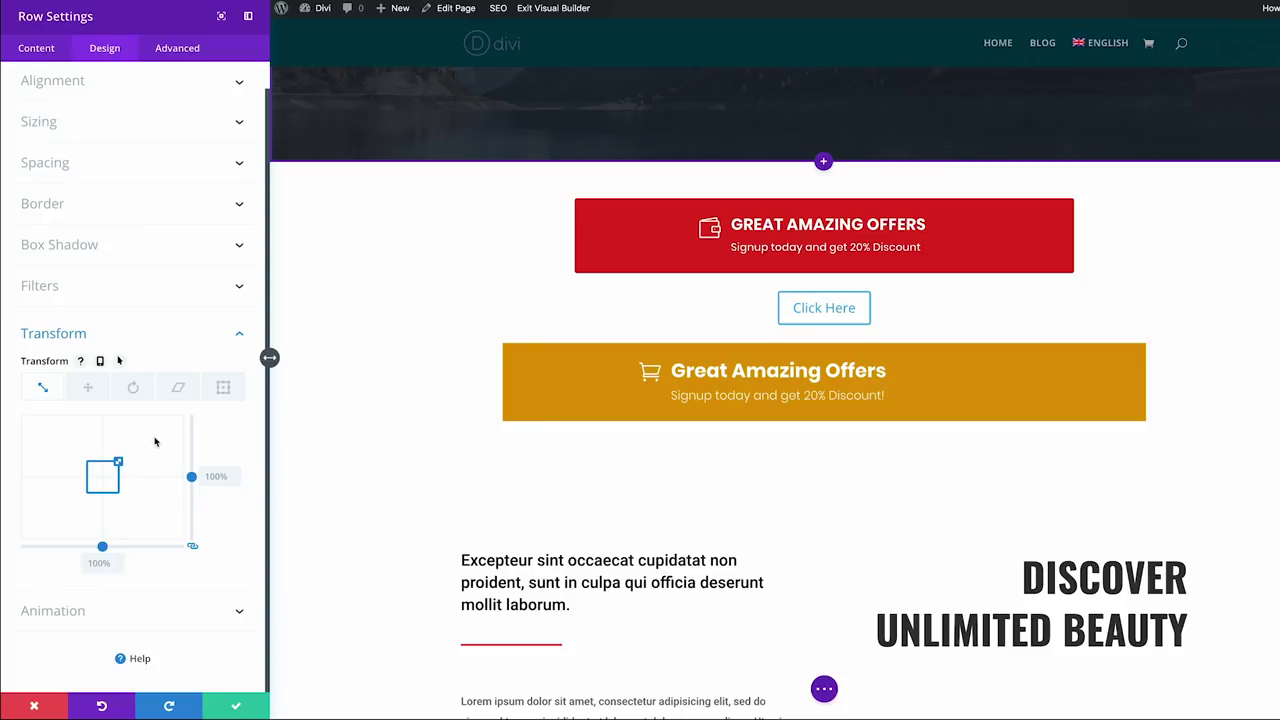
click(119, 362)
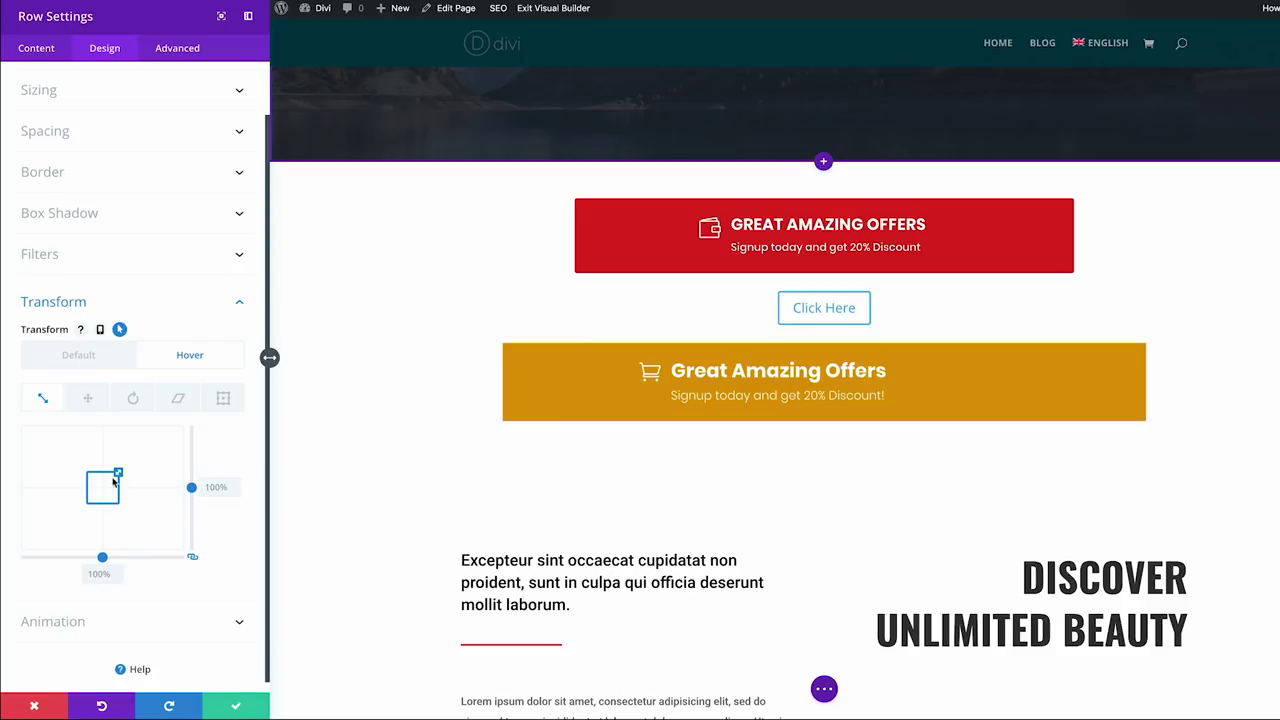
drag(117, 473, 118, 471)
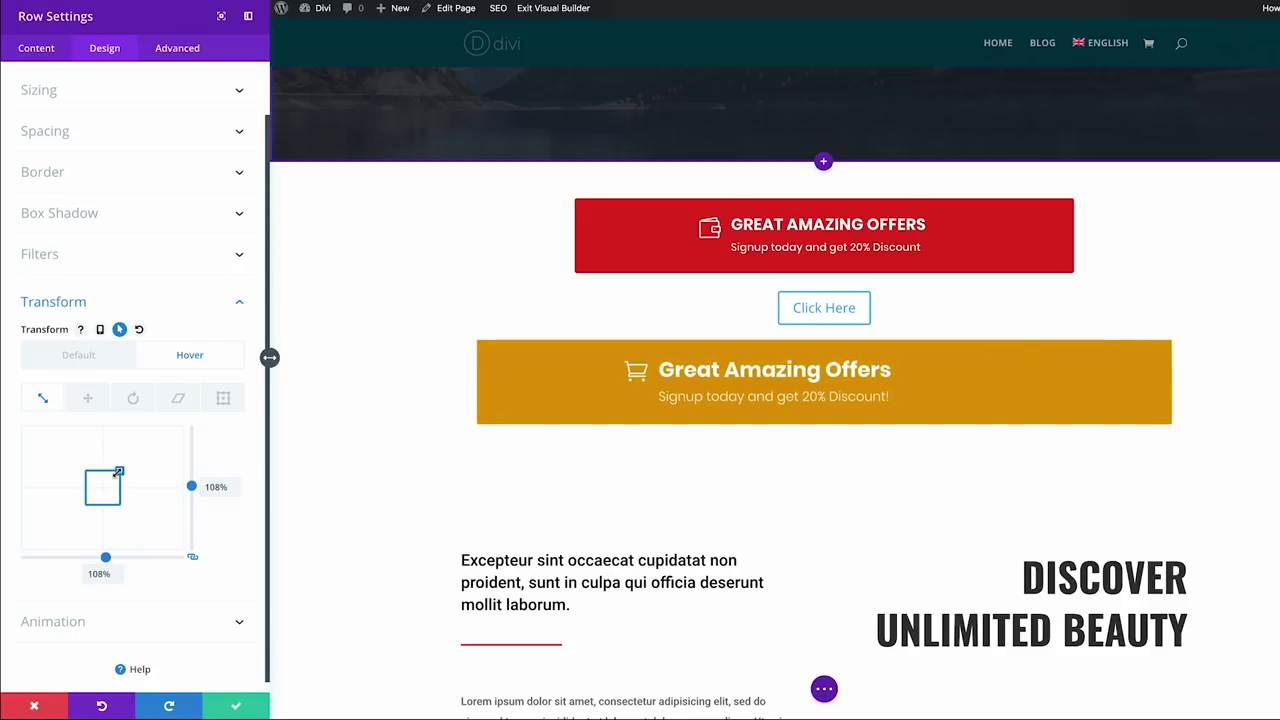
click(189, 357)
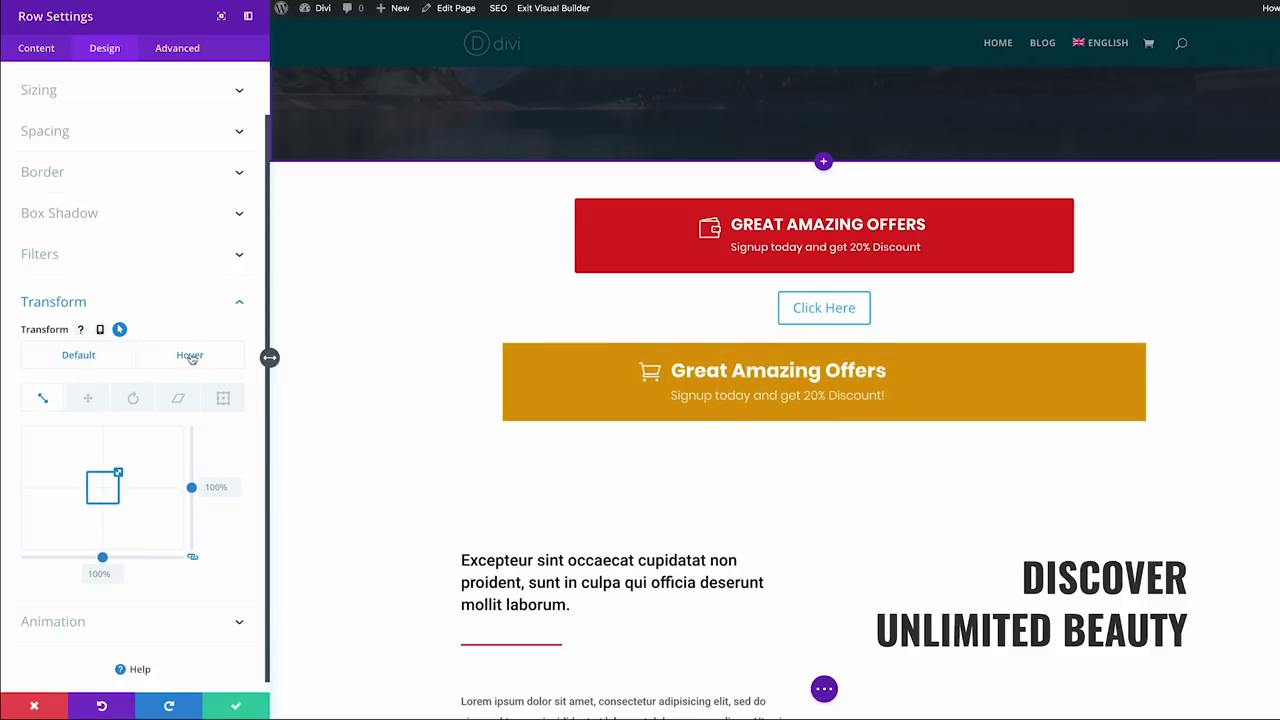
click(108, 362)
click(171, 366)
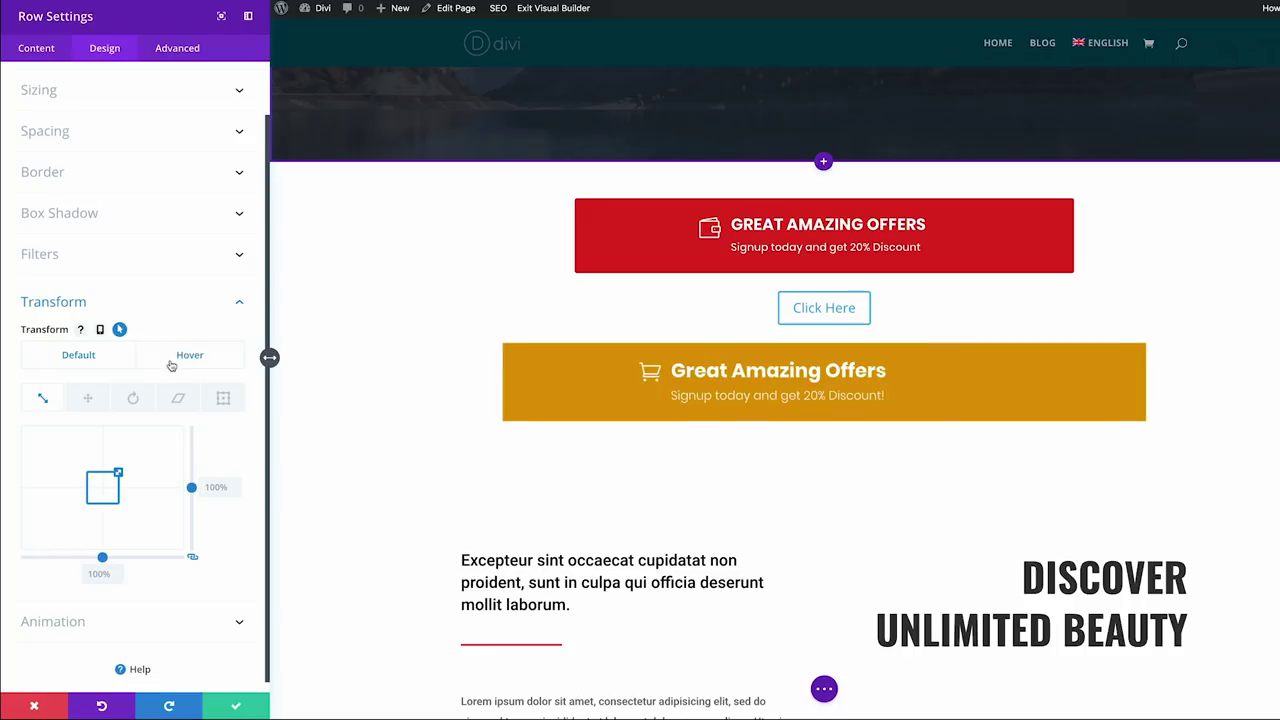
click(104, 364)
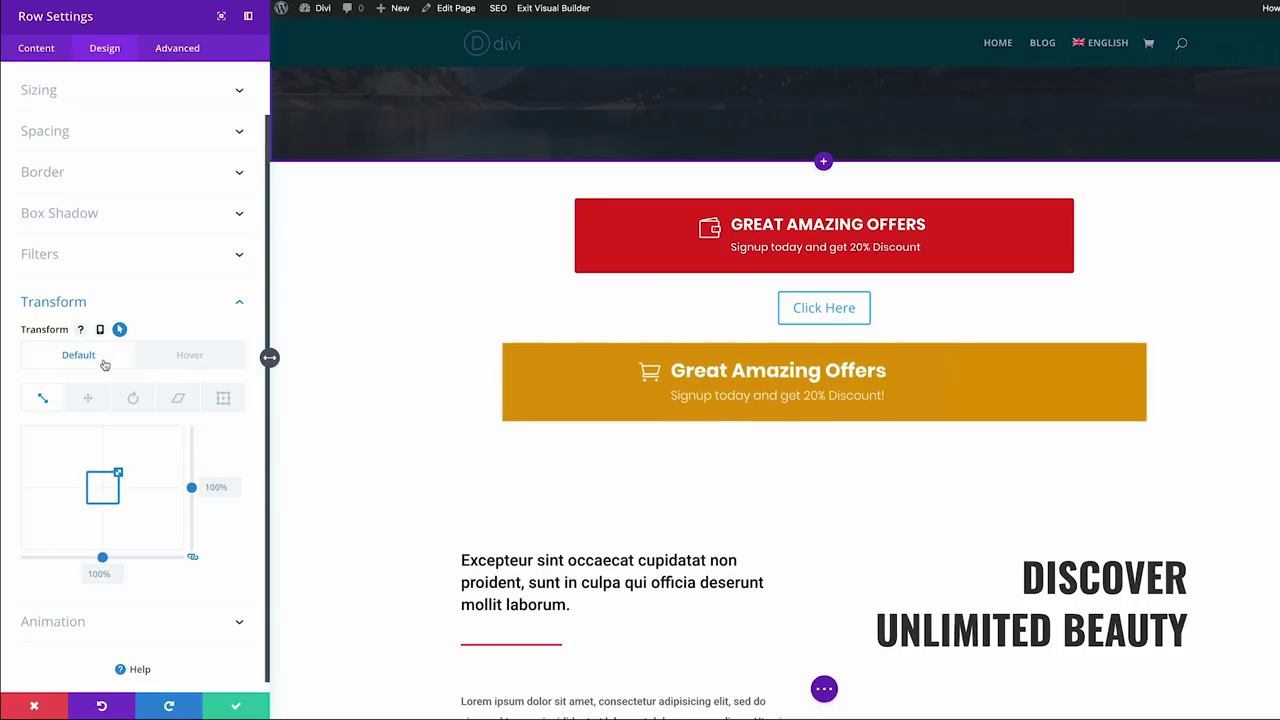
- Round the row's corners to 5px and save the row settings
click(102, 176)
click(55, 144)
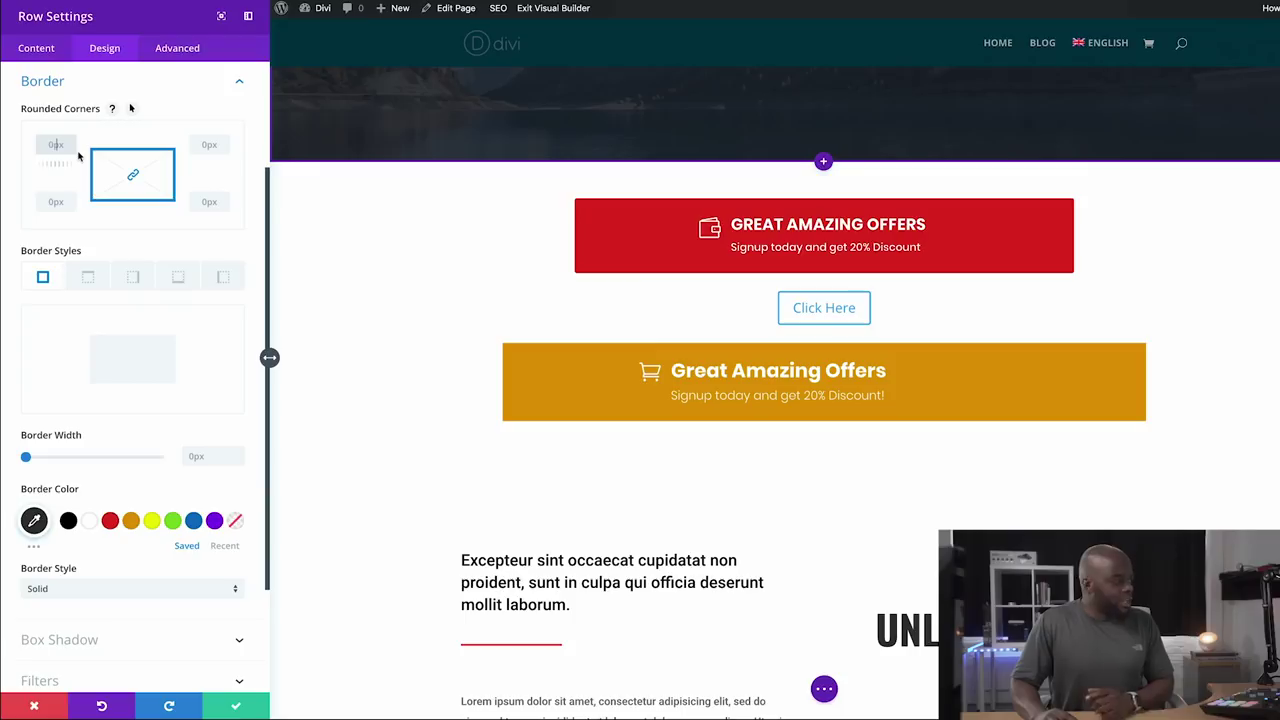
text(5px)
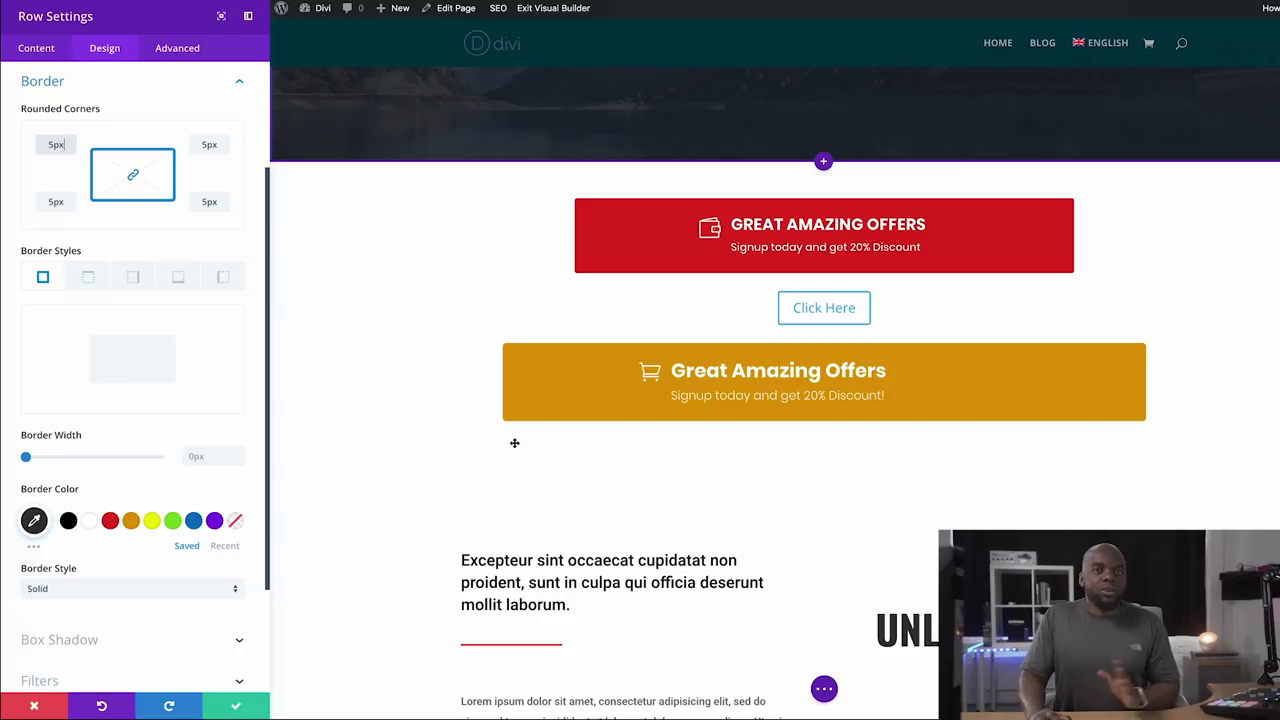
click(238, 706)
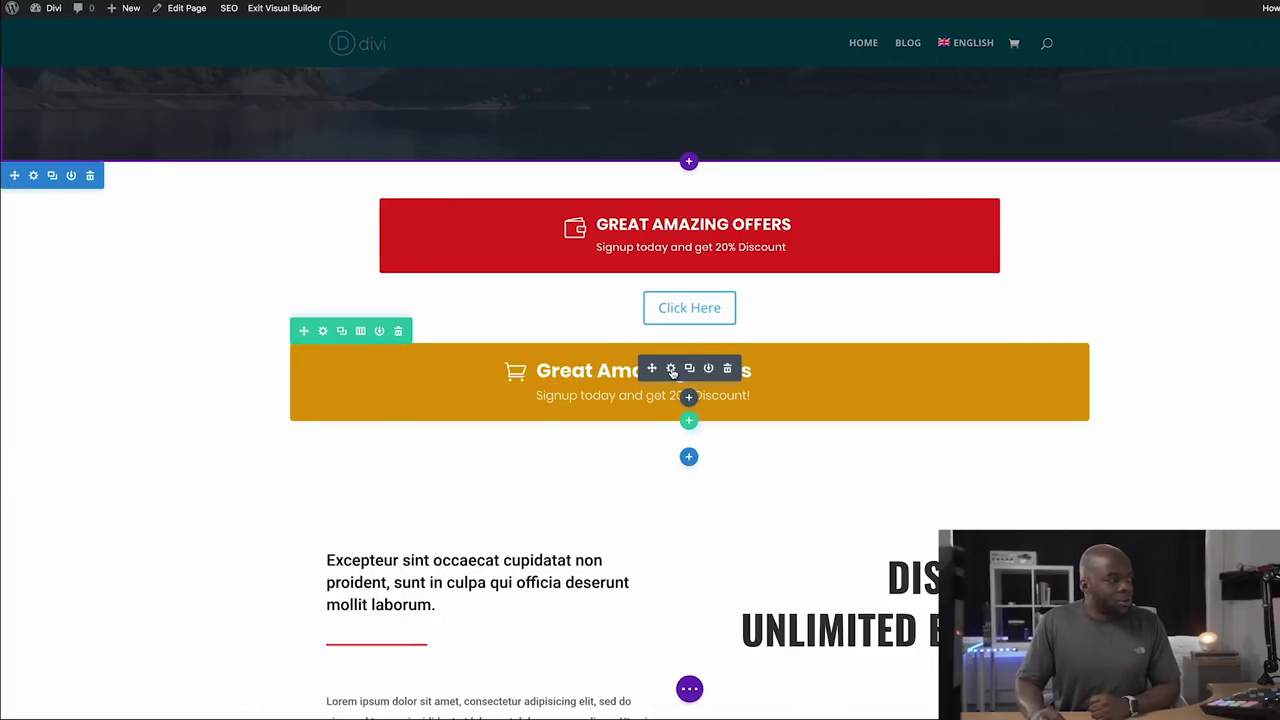
- Narrow the blurb's content width to about 417px in Design > Sizing and save
click(671, 369)
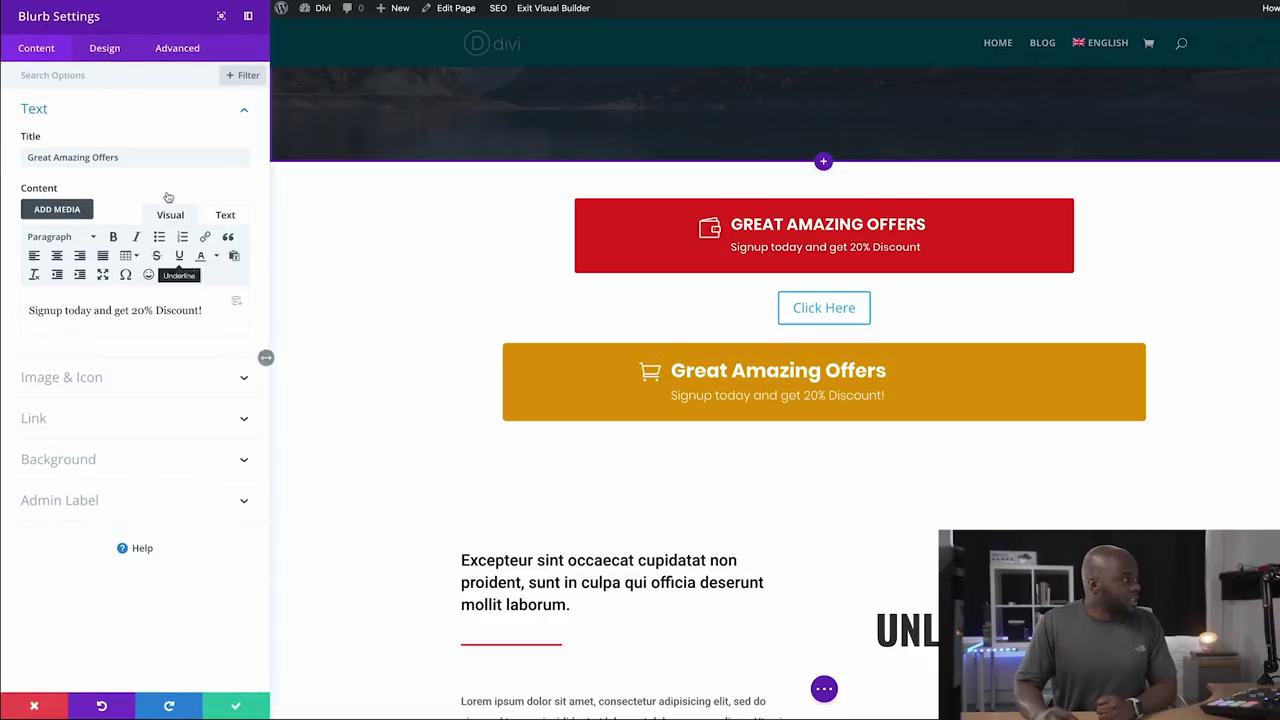
click(106, 48)
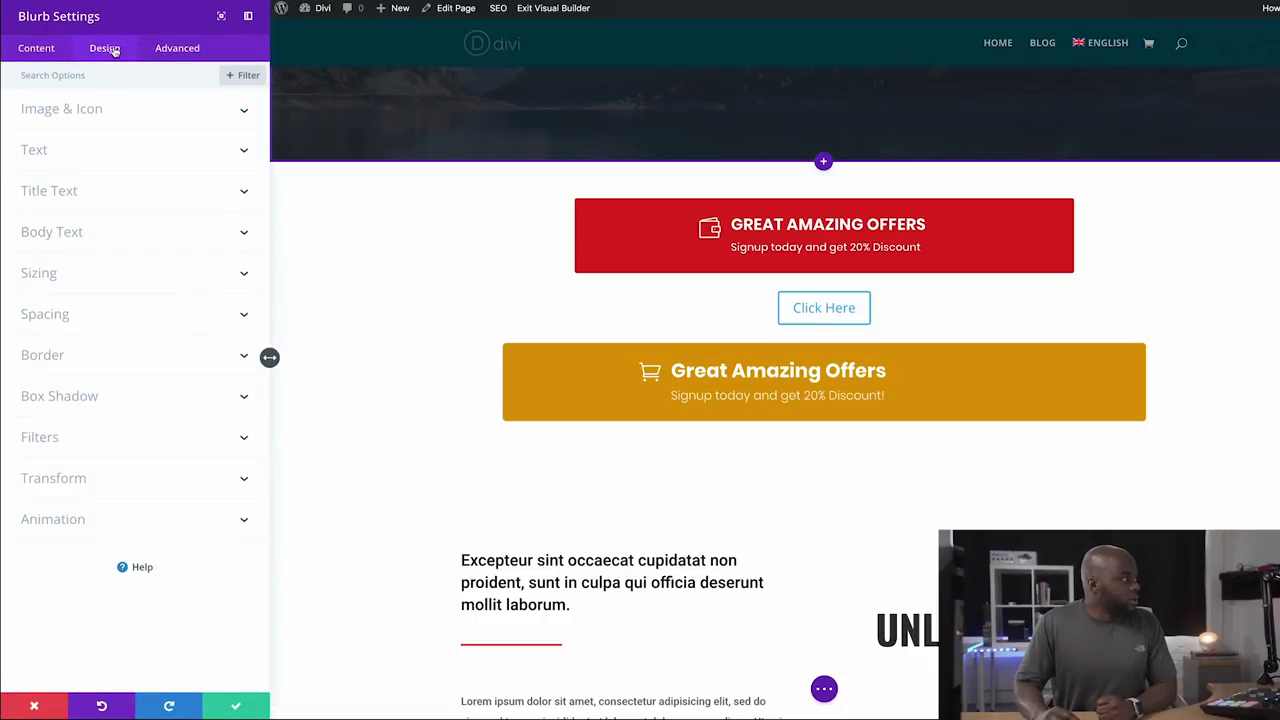
click(40, 273)
drag(92, 300, 78, 304)
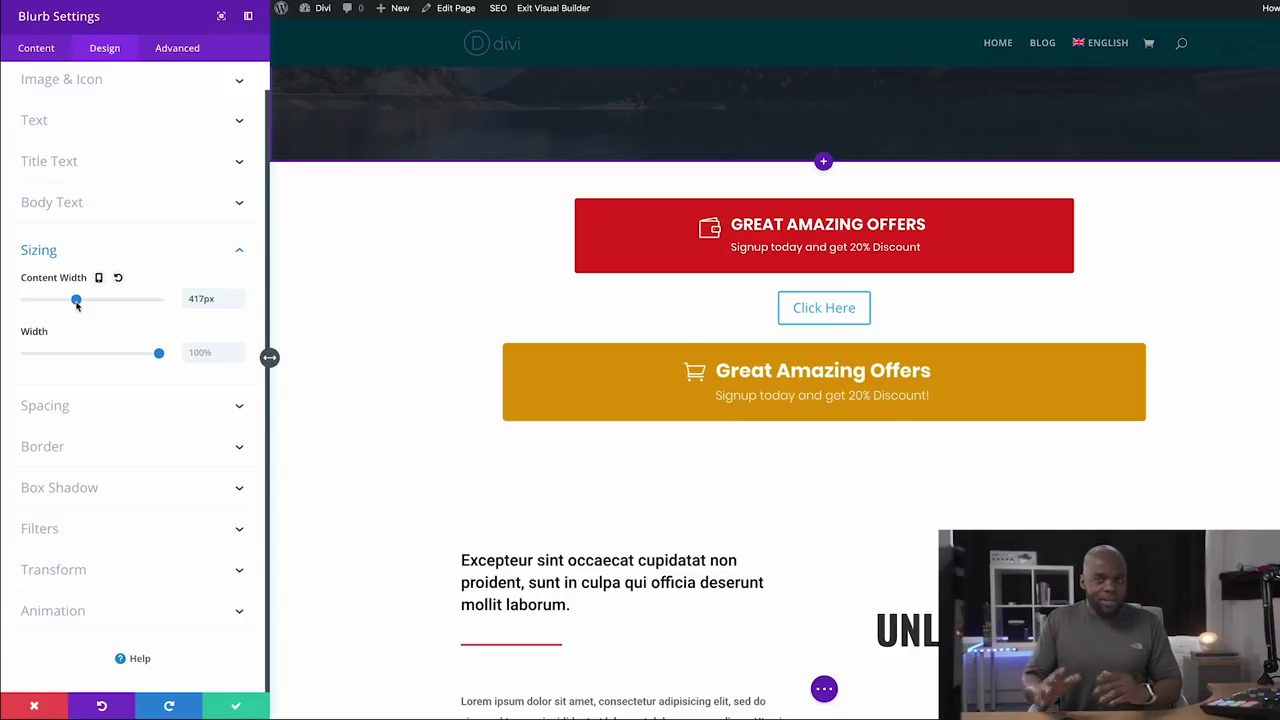
click(237, 705)
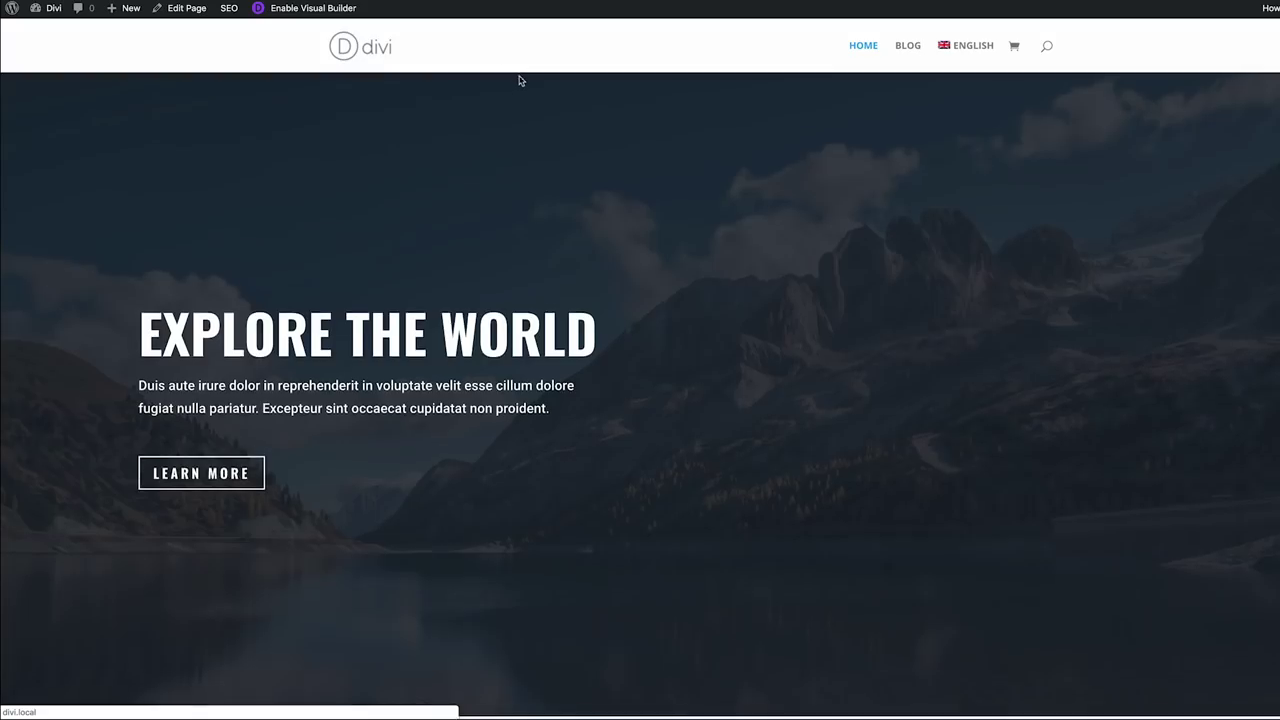
- On the live page, click the orange banner to open makuniversity.com
scroll(520, 80, down, 3)
scroll(566, 175, down, 2)
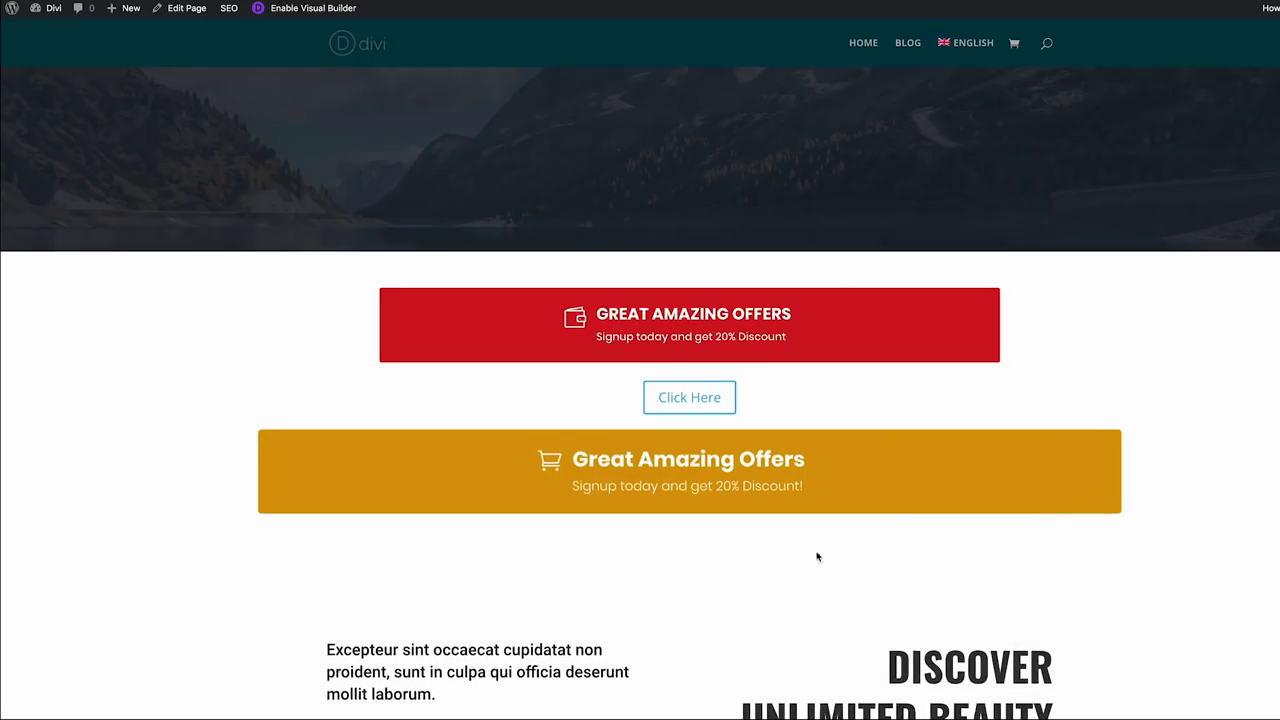
click(706, 469)
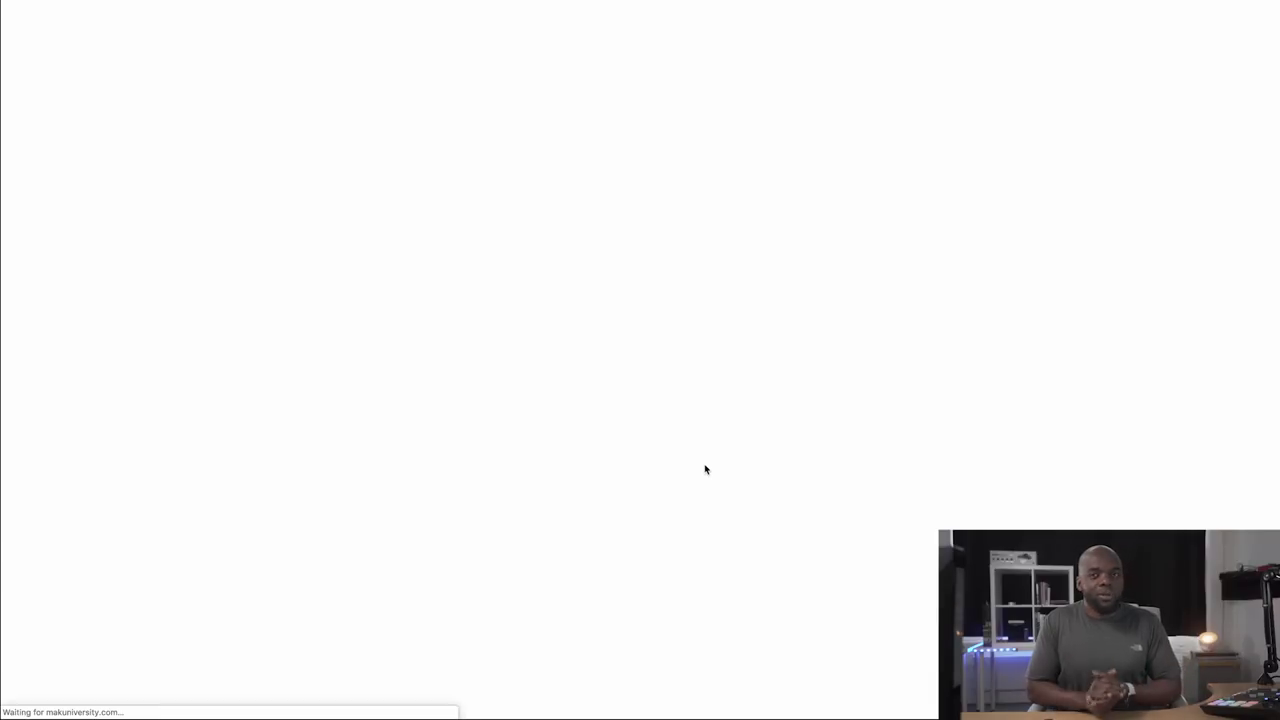